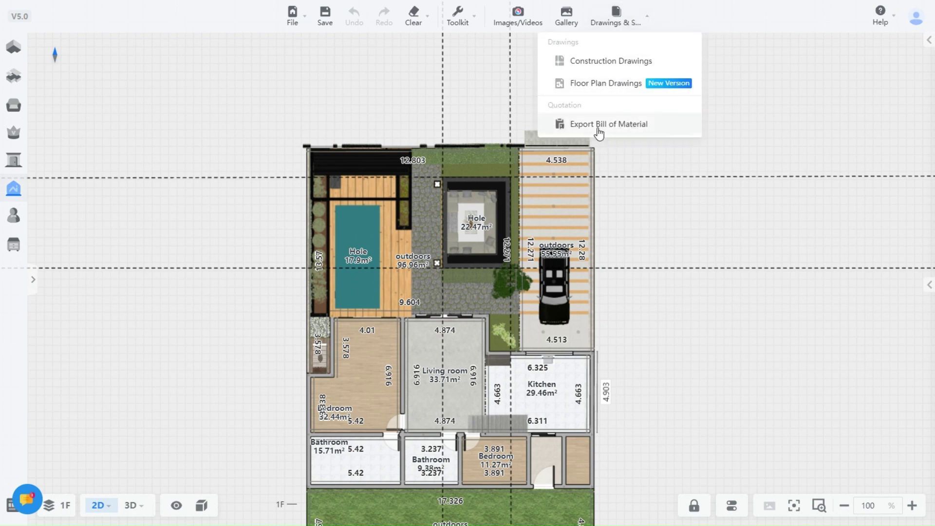
Step: Show the villa gharnata plan in Floor Plan Drawings and reposition it on the page
{"action": "left_click", "coordinate": [594, 88]}
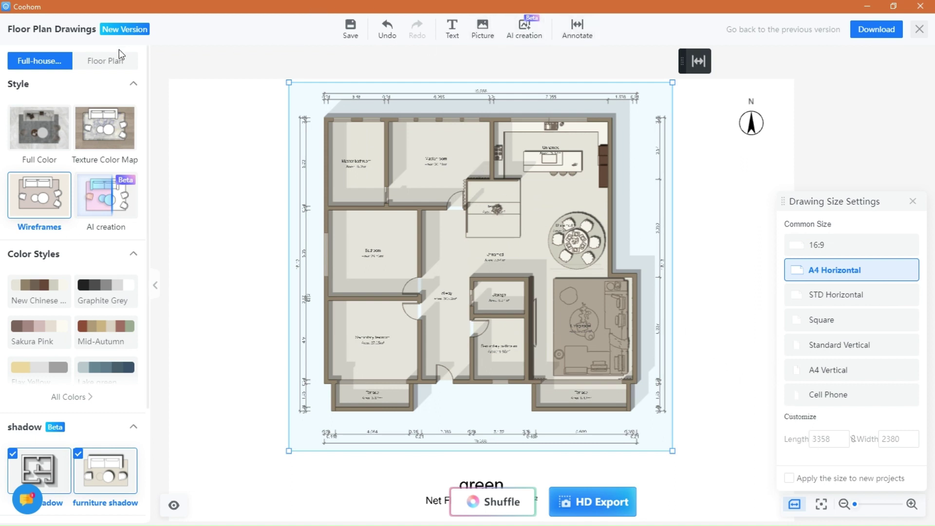
{"action": "scroll", "coordinate": [362, 306], "scroll_direction": "down", "scroll_amount": 1}
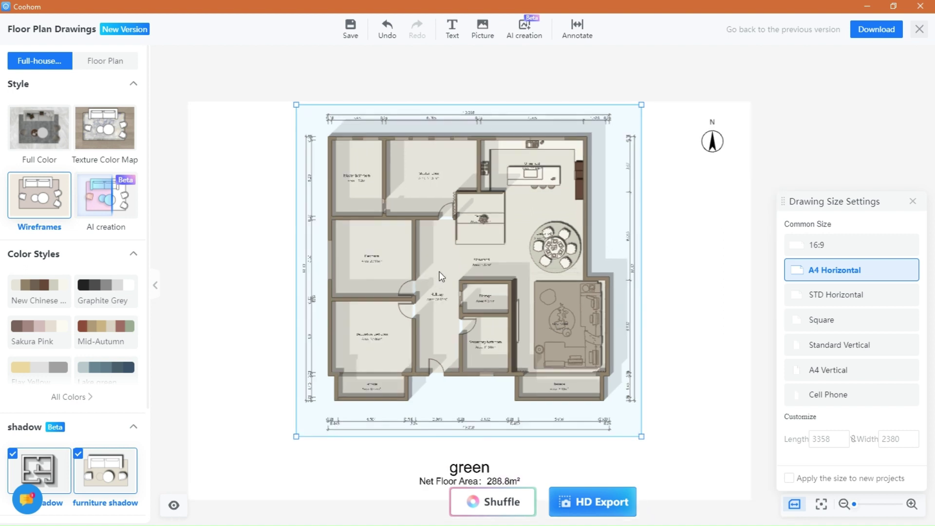
{"action": "scroll", "coordinate": [547, 305], "scroll_direction": "down", "scroll_amount": 1}
{"action": "scroll", "coordinate": [599, 358], "scroll_direction": "down", "scroll_amount": 1}
{"action": "left_click_drag", "start_coordinate": [643, 400], "coordinate": [644, 358]}
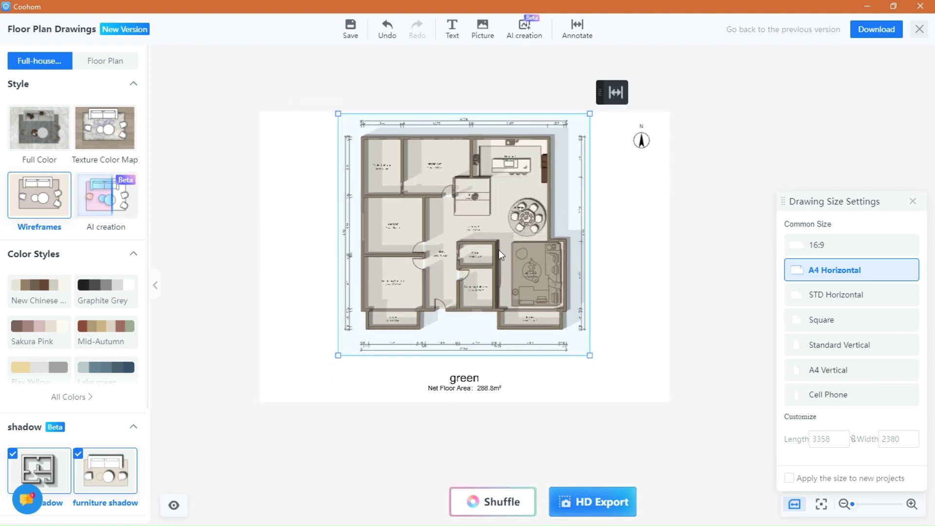
{"action": "left_click_drag", "start_coordinate": [499, 250], "coordinate": [494, 259]}
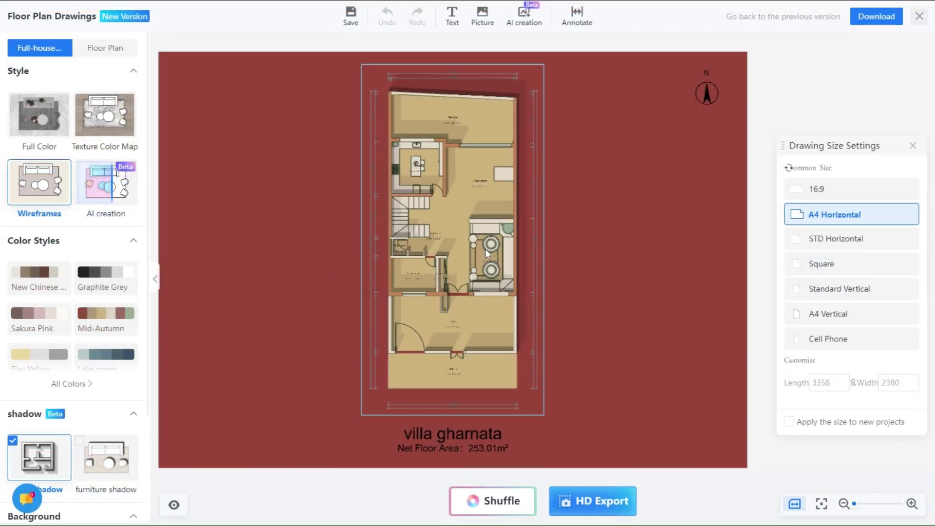
Step: Try several colour style swatches, then shuffle twice until a light grey scheme appears
{"action": "left_click", "coordinate": [106, 354]}
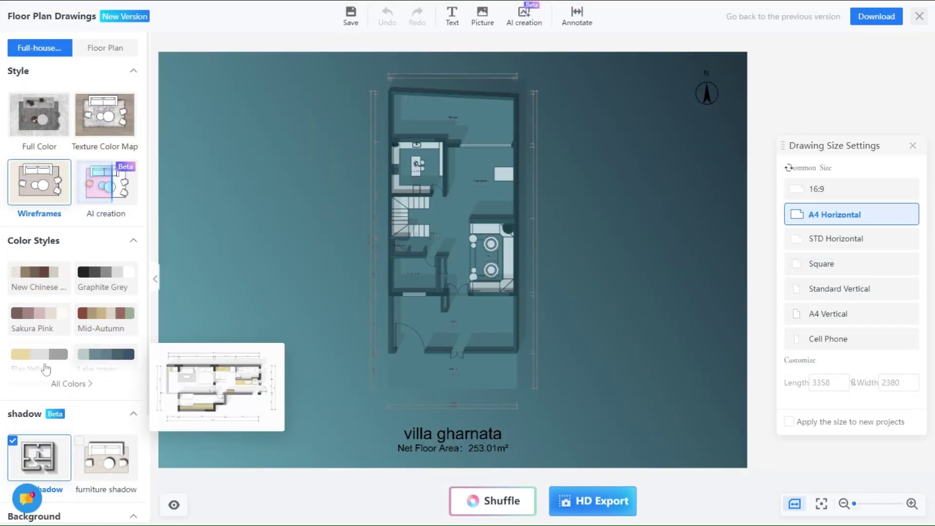
{"action": "left_click", "coordinate": [45, 366]}
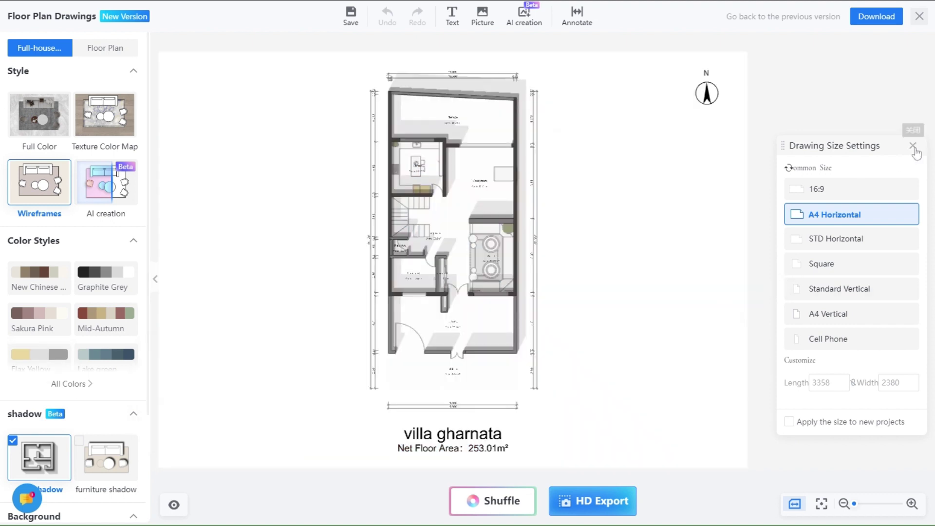
{"action": "left_click", "coordinate": [699, 334]}
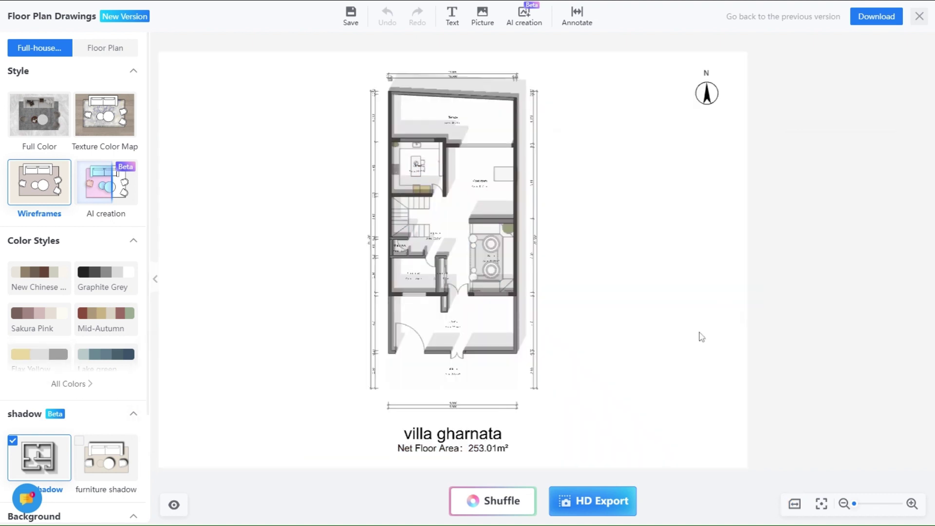
{"action": "left_click", "coordinate": [38, 345]}
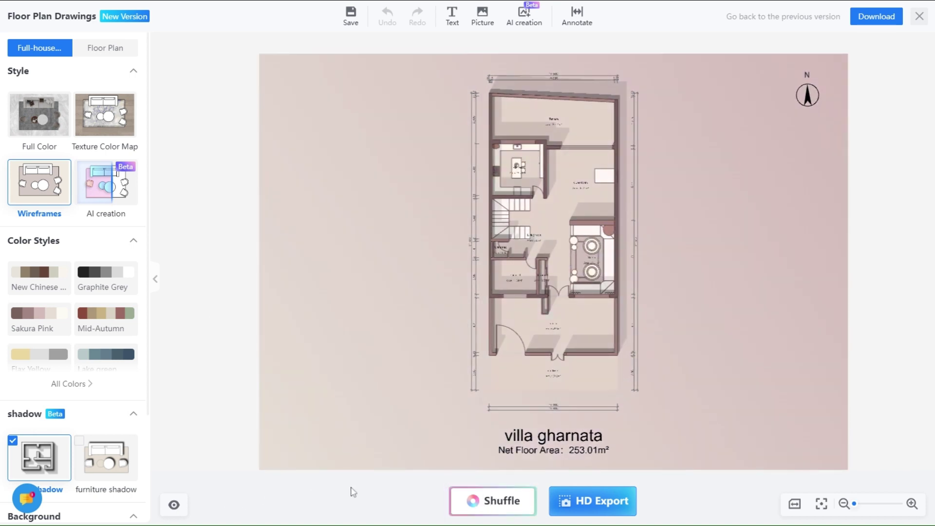
{"action": "left_click", "coordinate": [487, 504]}
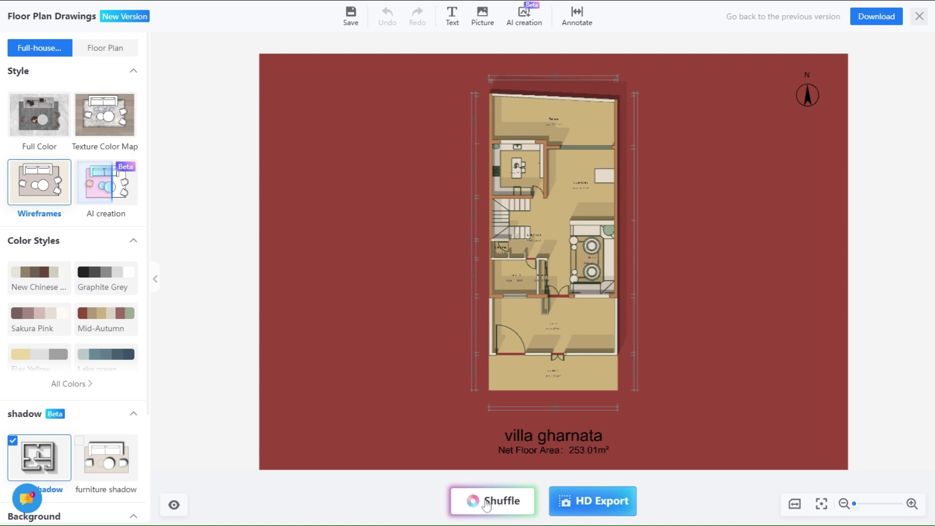
{"action": "left_click", "coordinate": [487, 504]}
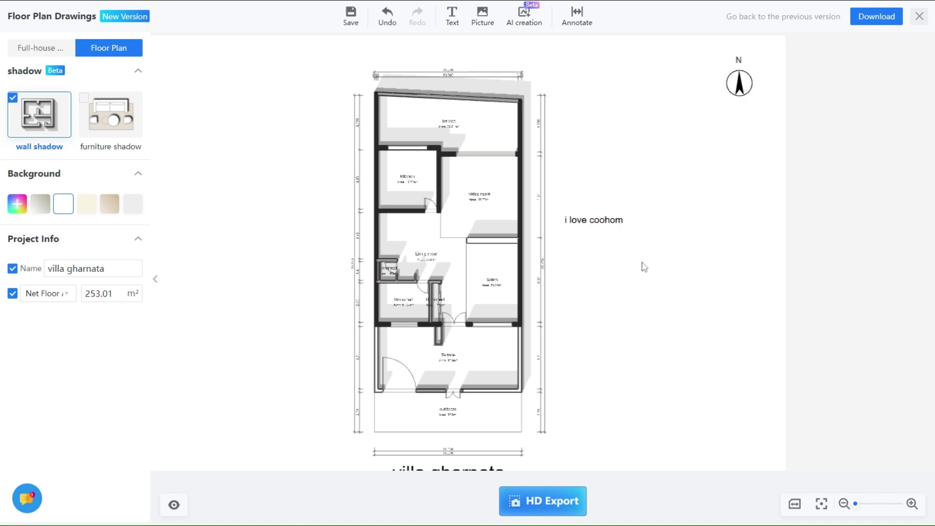
Step: Drag the 'i love coohom' label up into the top terrace room
{"action": "left_click_drag", "start_coordinate": [446, 234], "coordinate": [411, 112]}
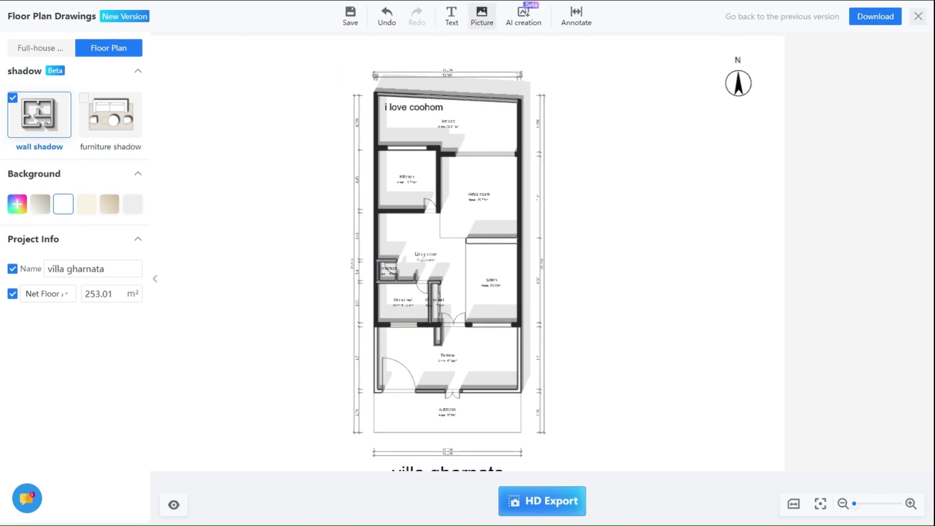
Step: In Label Mode, place a person symbol in the video room
{"action": "left_click", "coordinate": [585, 19]}
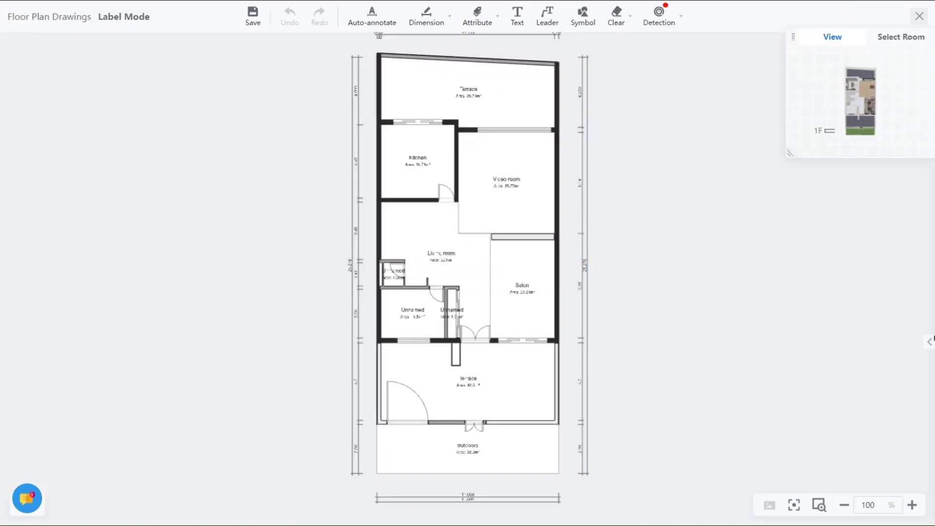
{"action": "left_click", "coordinate": [931, 340]}
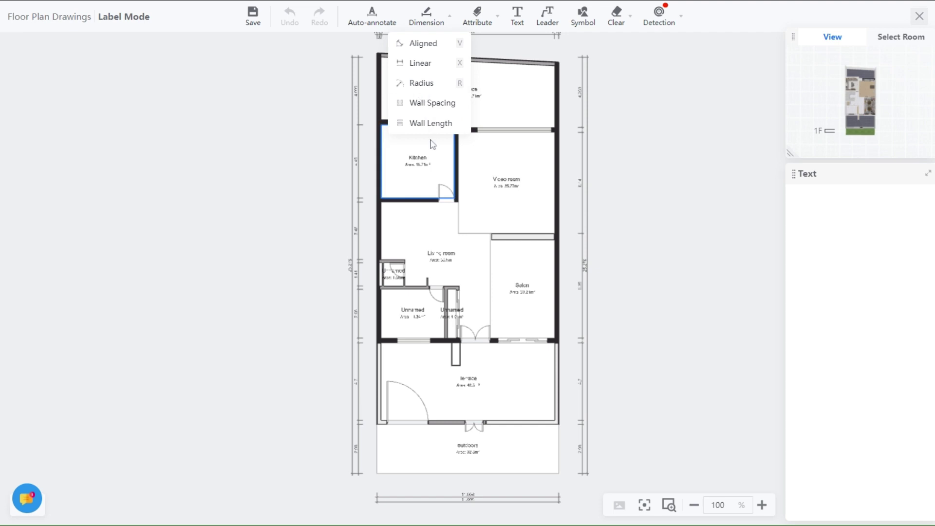
{"action": "left_click", "coordinate": [582, 17]}
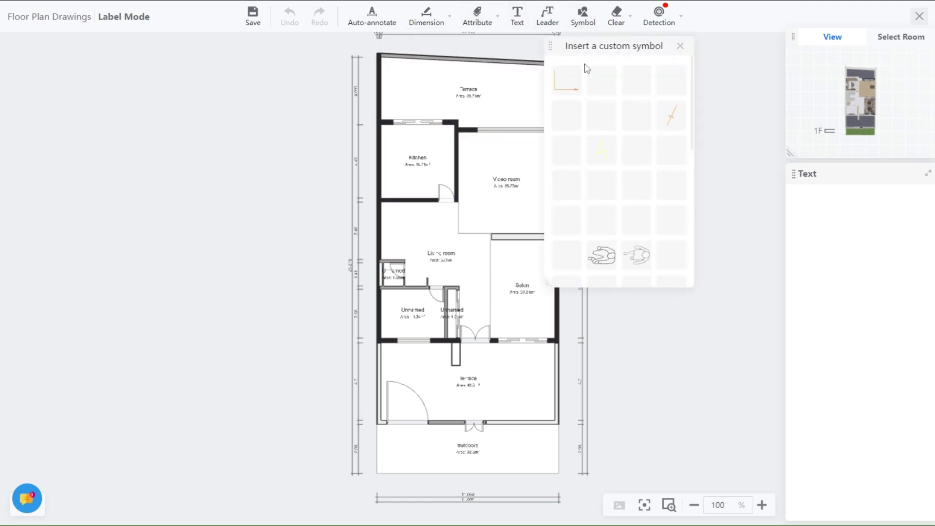
{"action": "scroll", "coordinate": [608, 106], "scroll_direction": "down", "scroll_amount": 3}
{"action": "scroll", "coordinate": [608, 105], "scroll_direction": "up", "scroll_amount": 1}
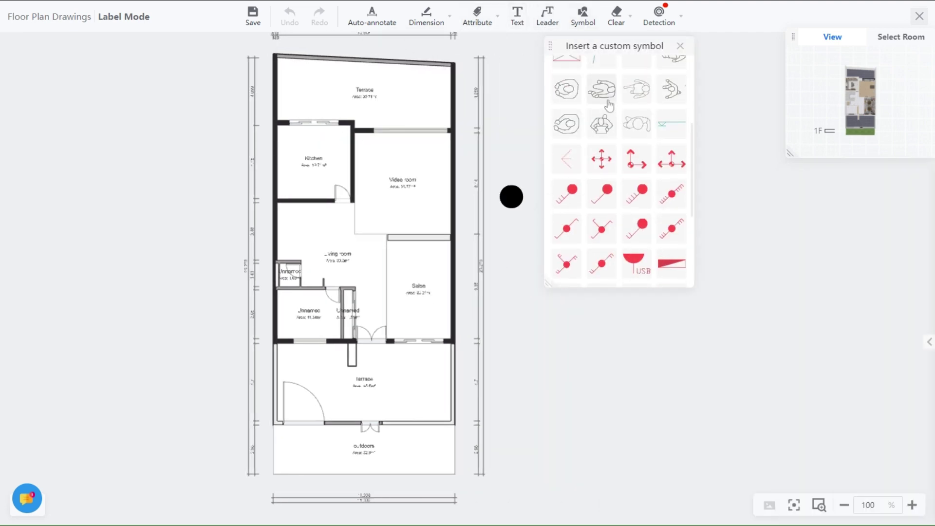
{"action": "left_click", "coordinate": [436, 223]}
{"action": "scroll", "coordinate": [632, 234], "scroll_direction": "down", "scroll_amount": 2}
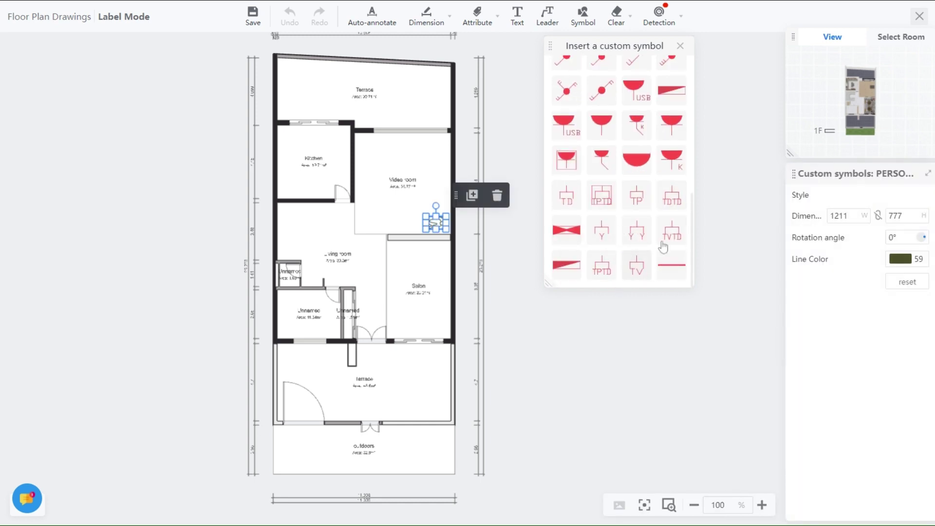
{"action": "scroll", "coordinate": [663, 247], "scroll_direction": "up", "scroll_amount": 5}
{"action": "left_click", "coordinate": [511, 246]}
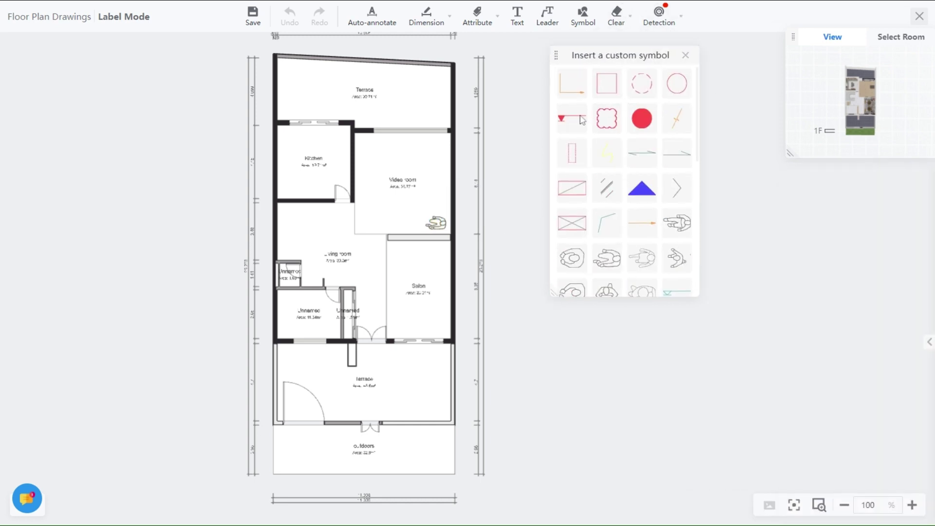
Step: Add Terrace room-name labels to the lower terrace, choose paving labels, and exit Label Mode
{"action": "left_click", "coordinate": [486, 51]}
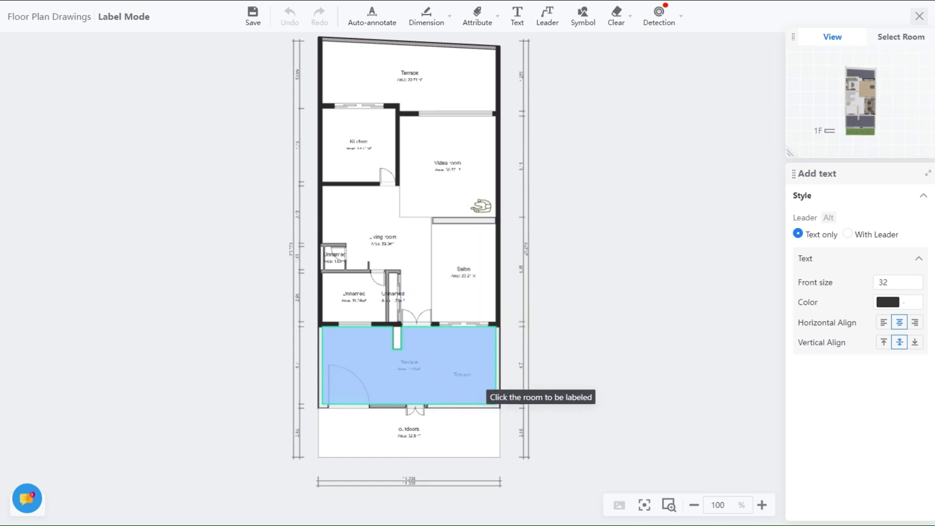
{"action": "left_click", "coordinate": [443, 377]}
{"action": "scroll", "coordinate": [439, 414], "scroll_direction": "up", "scroll_amount": 5}
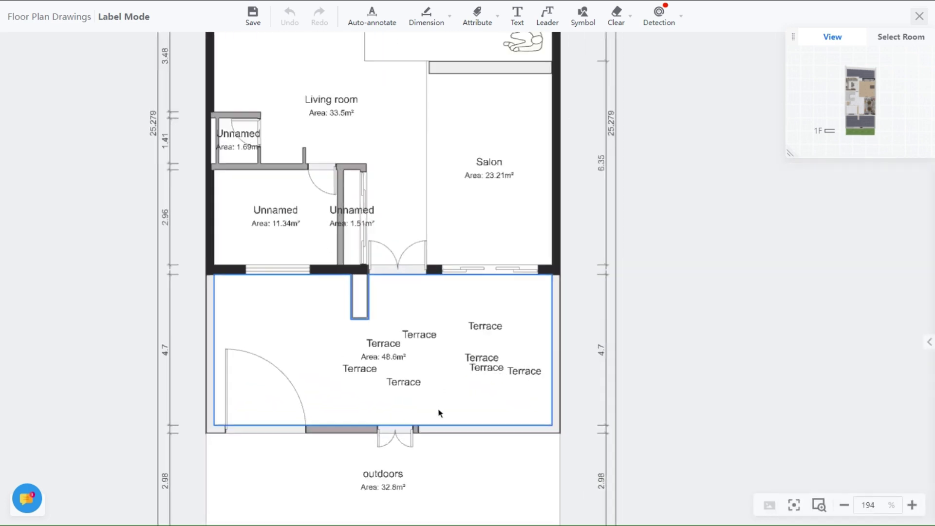
{"action": "scroll", "coordinate": [439, 414], "scroll_direction": "down", "scroll_amount": 5}
{"action": "left_click", "coordinate": [477, 16]}
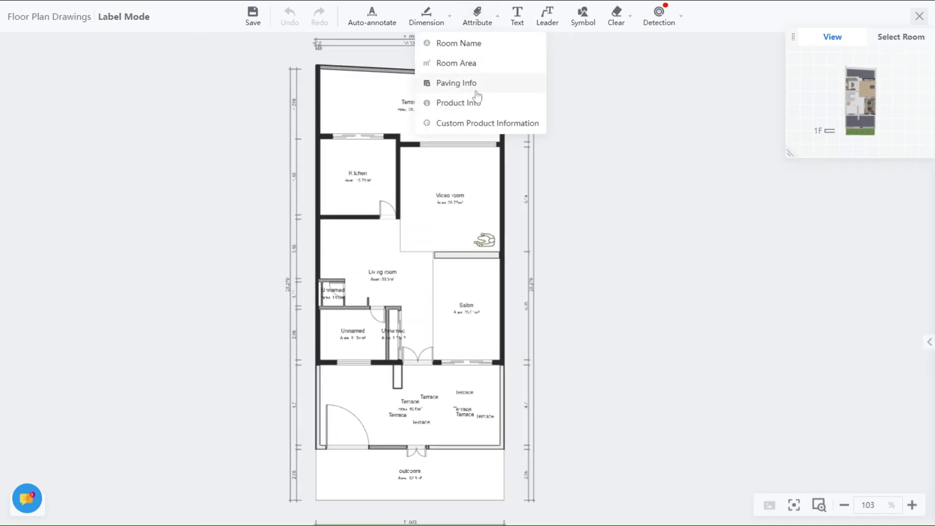
{"action": "left_click", "coordinate": [476, 90]}
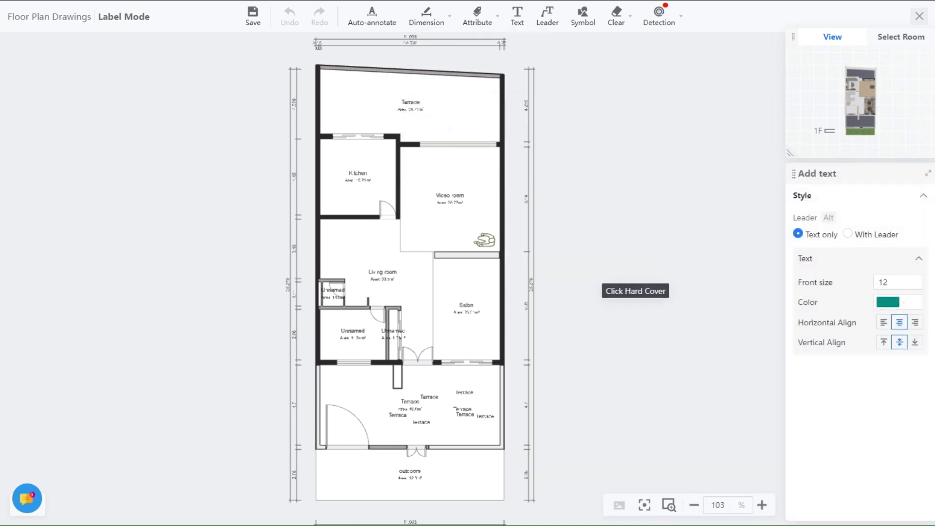
{"action": "left_click", "coordinate": [920, 16]}
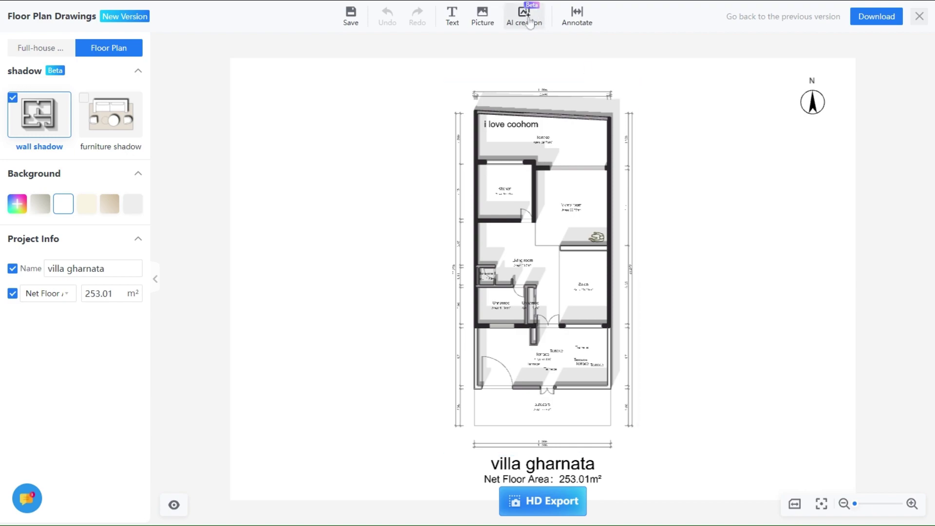
Step: Generate a Fresh Japanese Style AI floor plan image, then move on to custom AI styling
{"action": "left_click", "coordinate": [529, 23]}
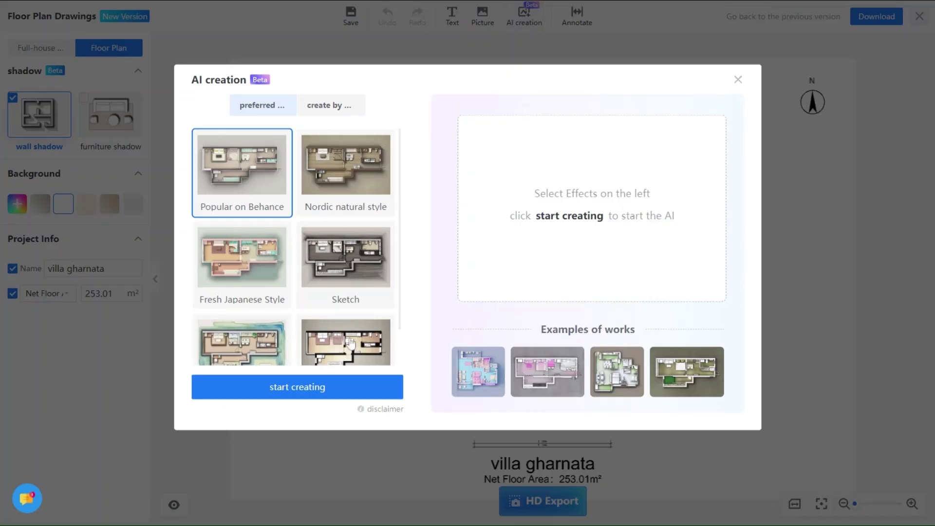
{"action": "scroll", "coordinate": [350, 343], "scroll_direction": "down", "scroll_amount": 1}
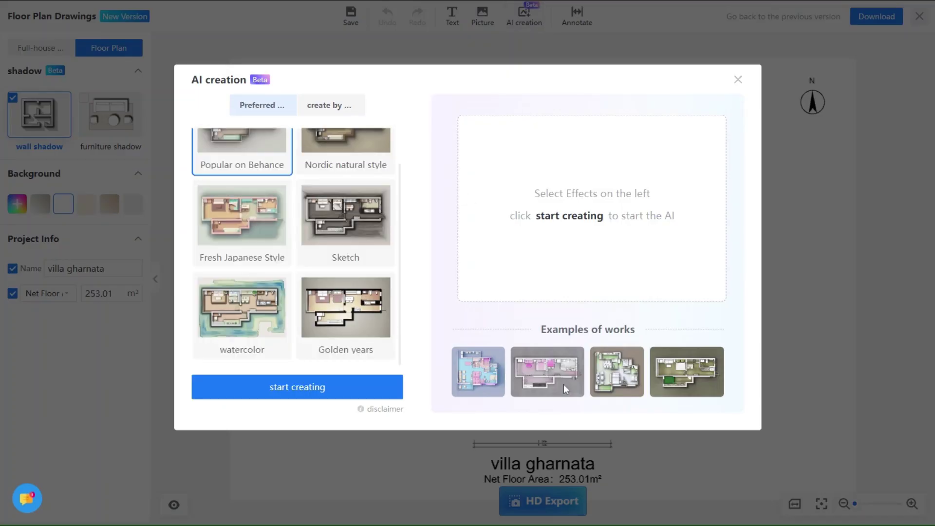
{"action": "scroll", "coordinate": [325, 232], "scroll_direction": "up", "scroll_amount": 1}
{"action": "left_click", "coordinate": [254, 261]}
{"action": "left_click", "coordinate": [319, 387]}
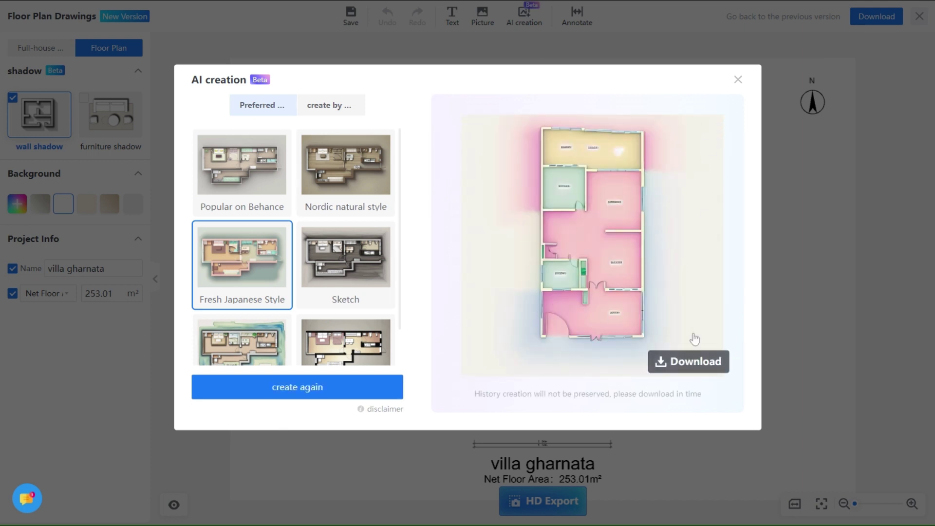
{"action": "left_click", "coordinate": [320, 105]}
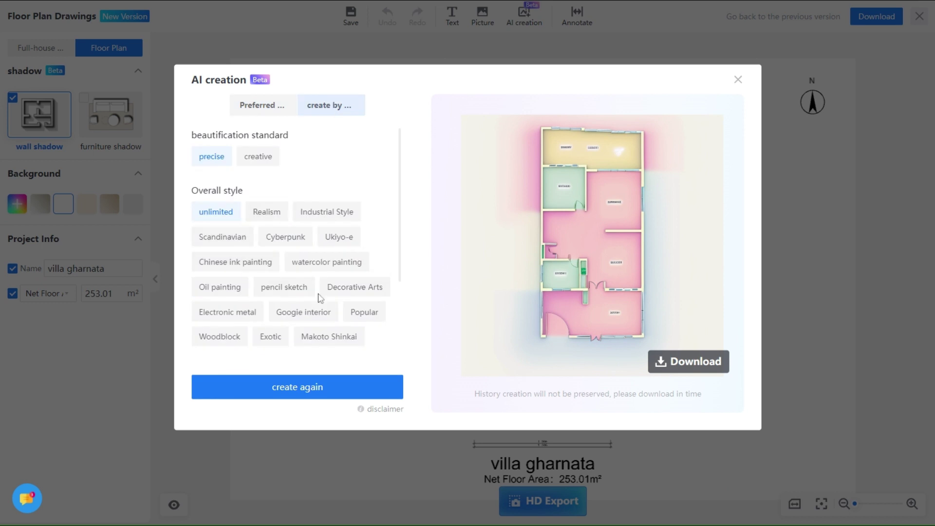
{"action": "scroll", "coordinate": [319, 297], "scroll_direction": "down", "scroll_amount": 2}
{"action": "scroll", "coordinate": [286, 261], "scroll_direction": "up", "scroll_amount": 2}
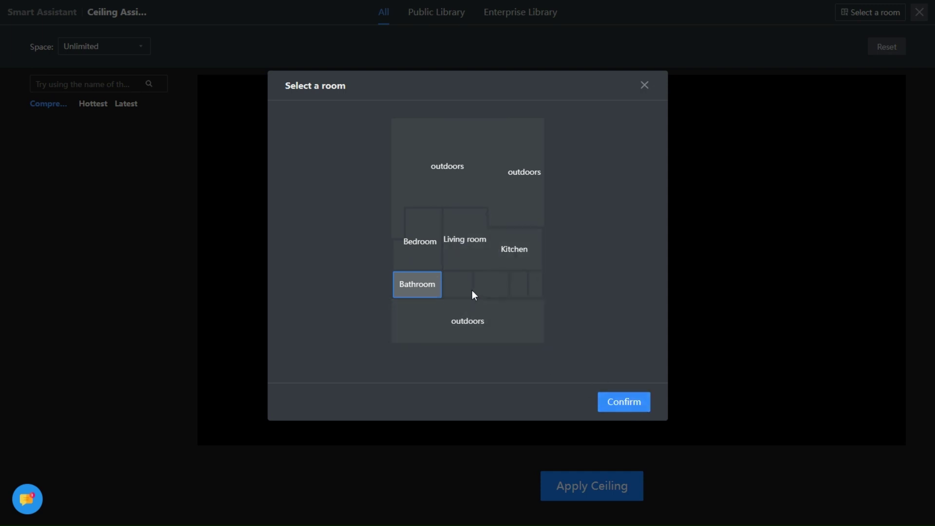
Step: Target the Kitchen and preview the 7.0m² and 26.0m² kitchen ceiling templates
{"action": "left_click", "coordinate": [511, 253]}
{"action": "left_click", "coordinate": [626, 406]}
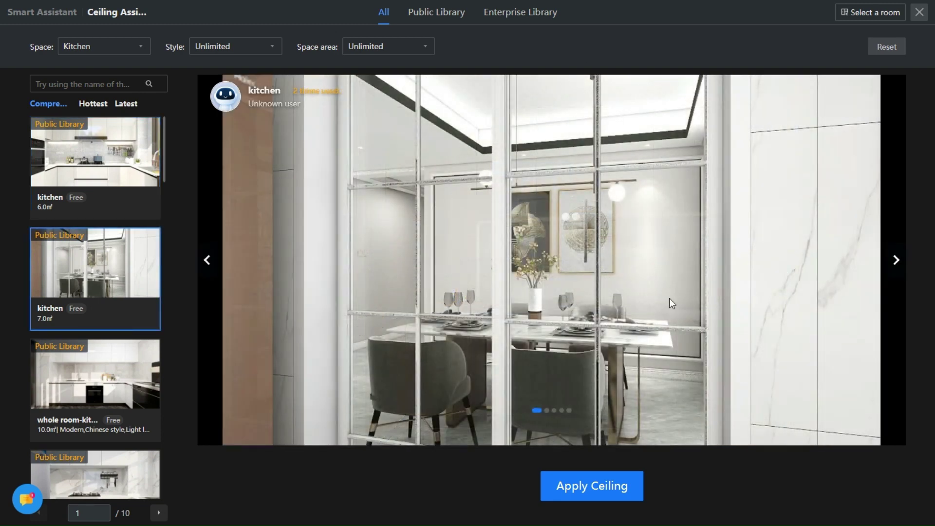
{"action": "left_click", "coordinate": [895, 259]}
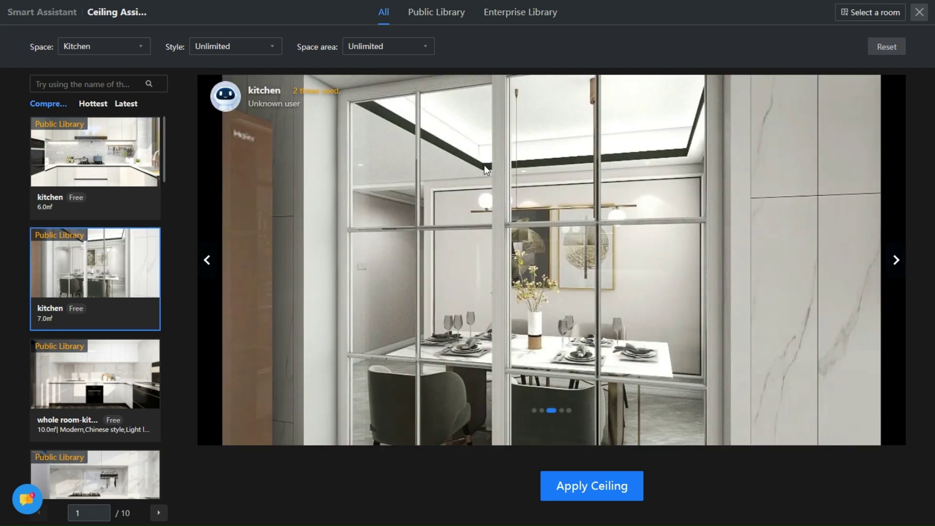
{"action": "scroll", "coordinate": [81, 386], "scroll_direction": "down", "scroll_amount": 2}
{"action": "left_click", "coordinate": [86, 338]}
{"action": "left_click", "coordinate": [89, 406]}
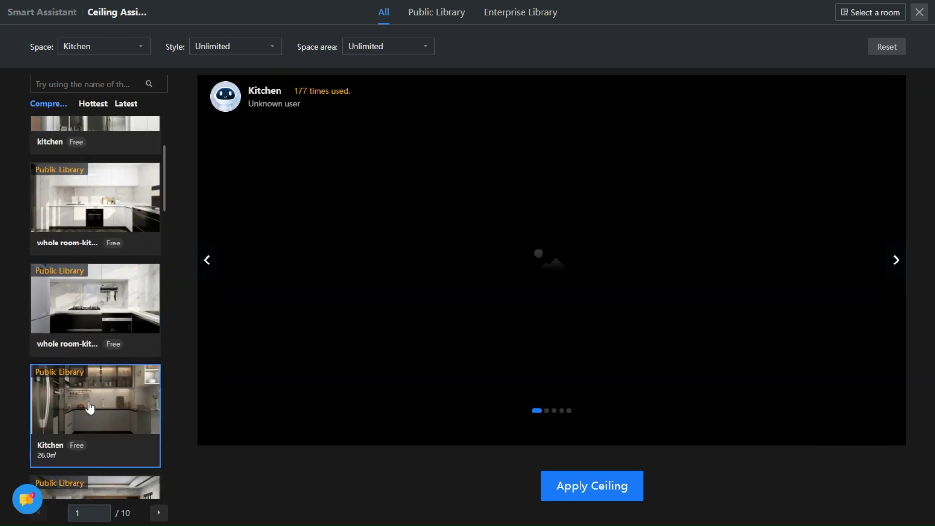
{"action": "left_click", "coordinate": [896, 259]}
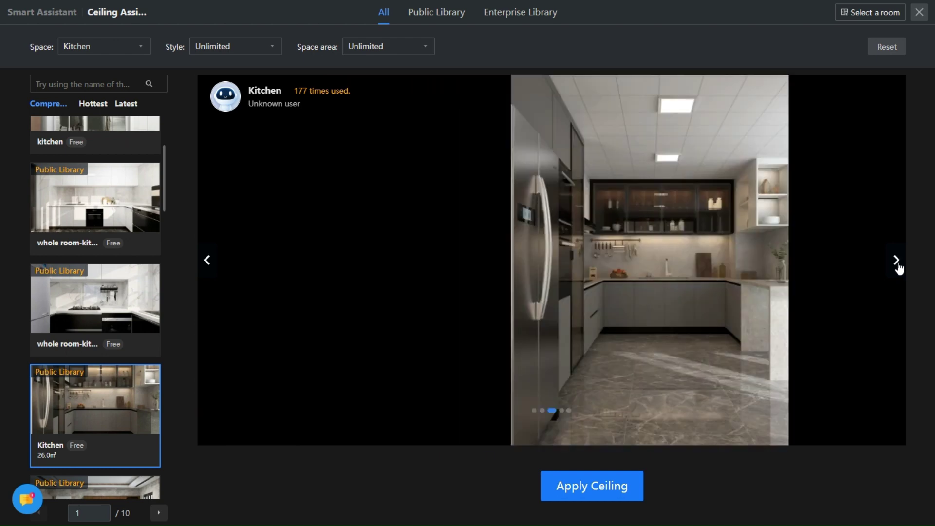
{"action": "scroll", "coordinate": [103, 269], "scroll_direction": "down", "scroll_amount": 3}
Step: Compare more ceiling templates, then apply Whole house 395.0m² to the kitchen
{"action": "left_click", "coordinate": [102, 269]}
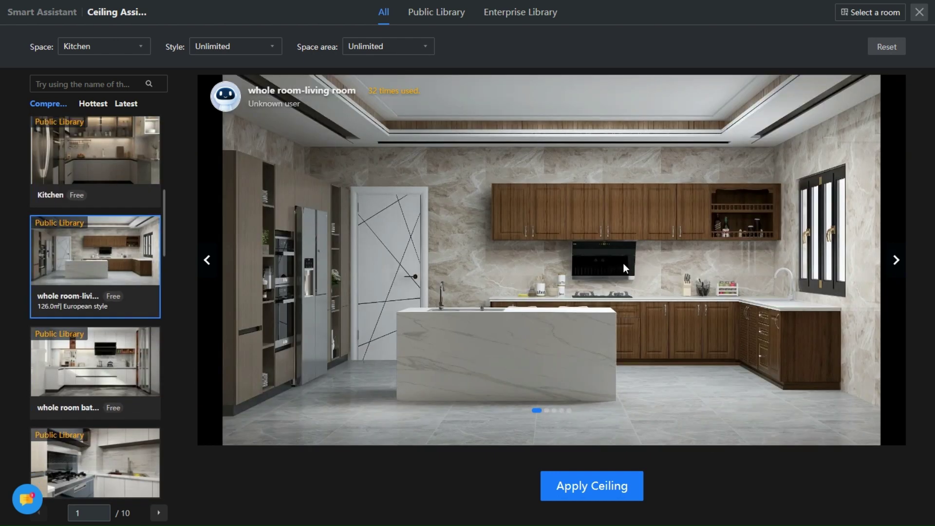
{"action": "left_click", "coordinate": [78, 377]}
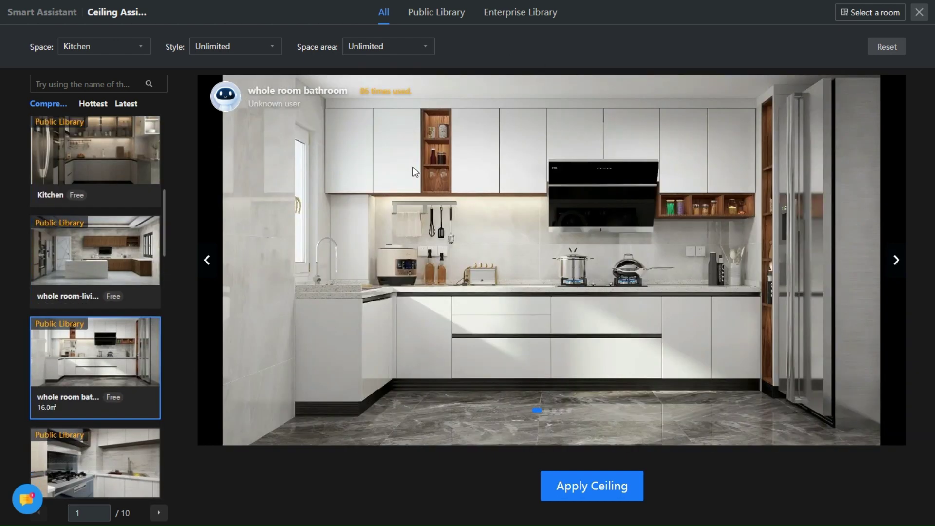
{"action": "left_click", "coordinate": [87, 468]}
{"action": "scroll", "coordinate": [91, 467], "scroll_direction": "down", "scroll_amount": 2}
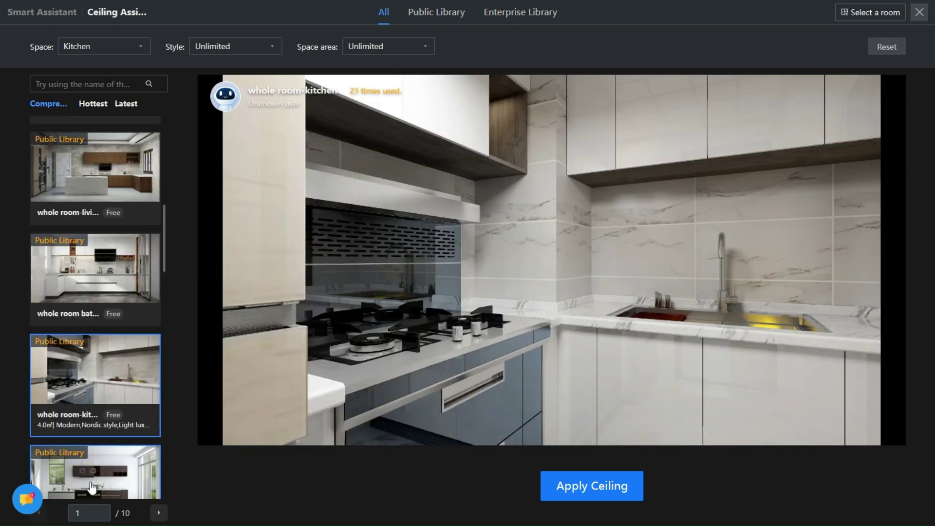
{"action": "left_click", "coordinate": [100, 475]}
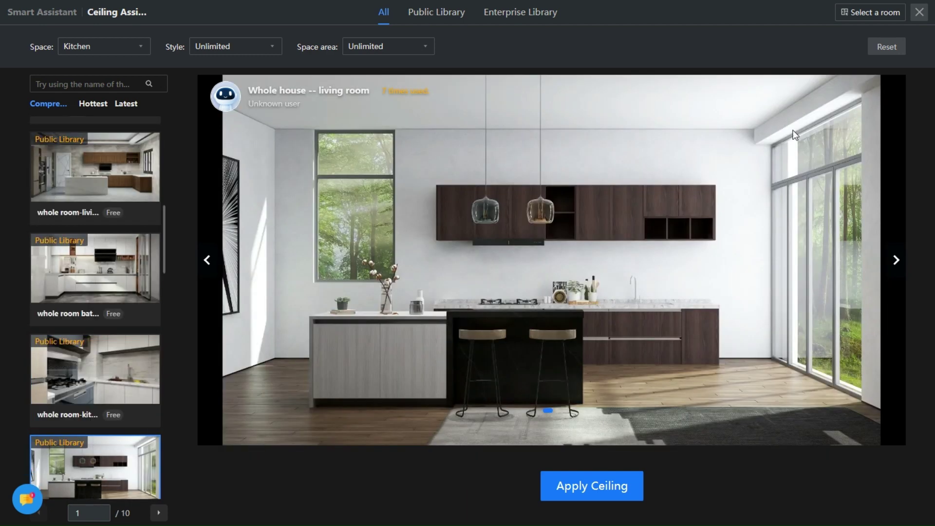
{"action": "scroll", "coordinate": [100, 417], "scroll_direction": "down", "scroll_amount": 1}
{"action": "scroll", "coordinate": [104, 359], "scroll_direction": "down", "scroll_amount": 2}
{"action": "left_click", "coordinate": [105, 358]}
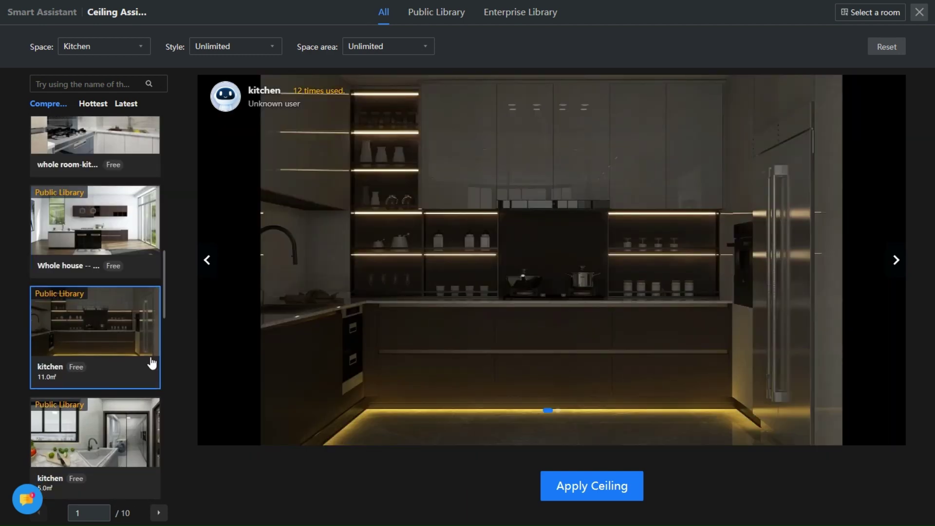
{"action": "left_click", "coordinate": [70, 426]}
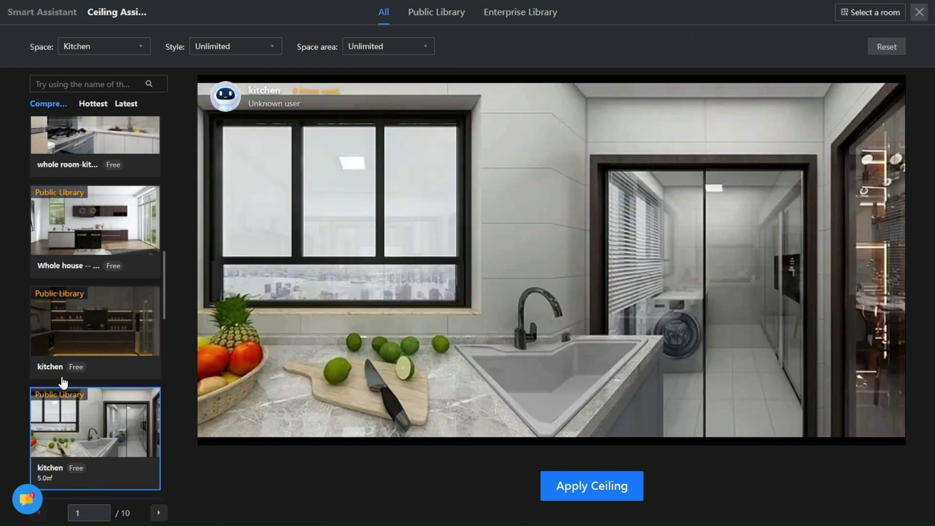
{"action": "scroll", "coordinate": [117, 365], "scroll_direction": "down", "scroll_amount": 2}
{"action": "left_click", "coordinate": [116, 366]}
{"action": "scroll", "coordinate": [117, 365], "scroll_direction": "down", "scroll_amount": 2}
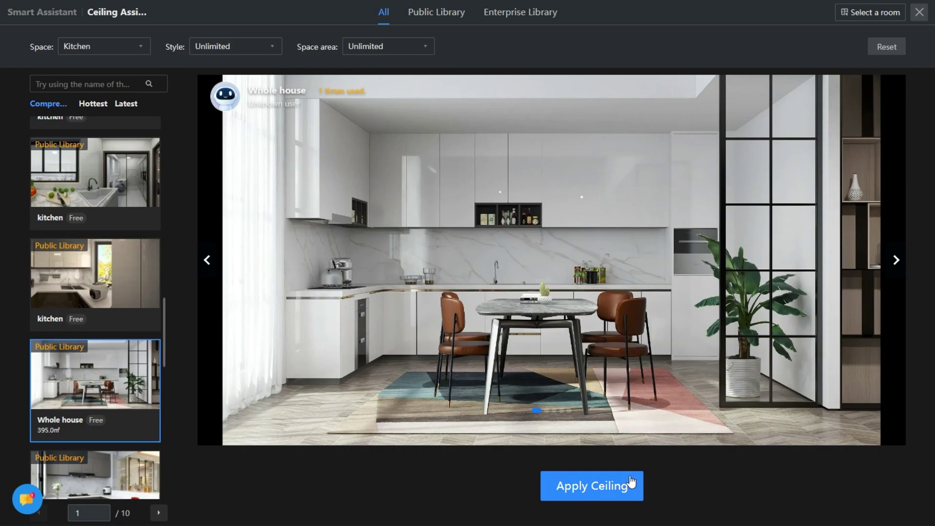
{"action": "left_click", "coordinate": [630, 483]}
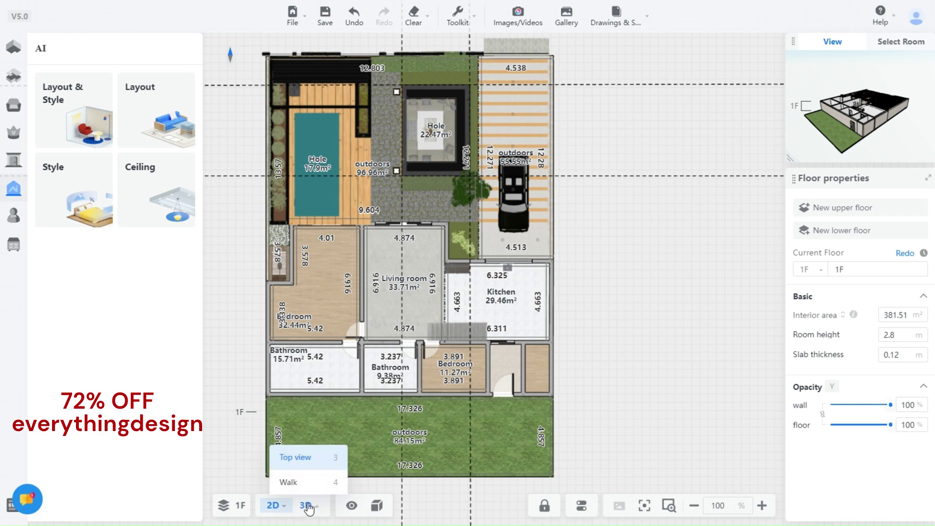
Step: Fly inside the 3D kitchen to inspect the new ceiling, then launch AI Layout
{"action": "left_click", "coordinate": [308, 505]}
{"action": "left_click_drag", "start_coordinate": [414, 303], "coordinate": [640, 305]}
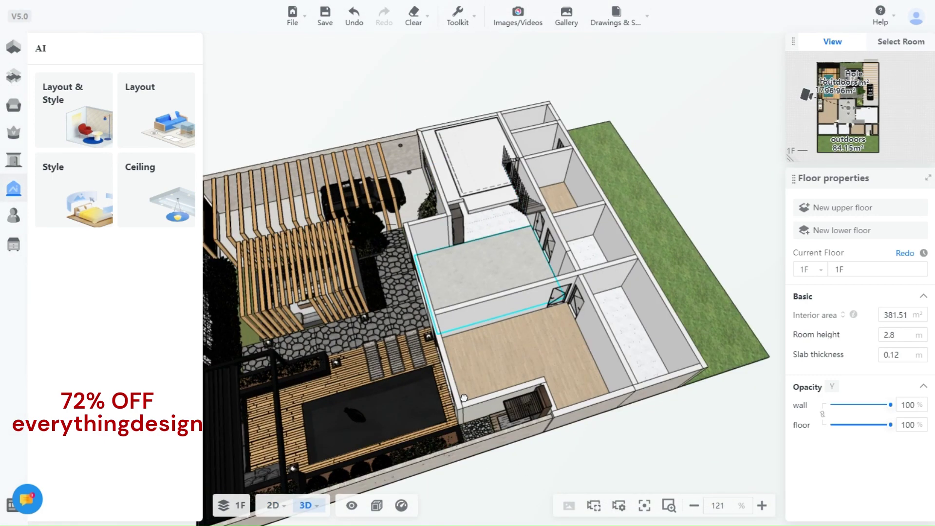
{"action": "double_click", "coordinate": [474, 285]}
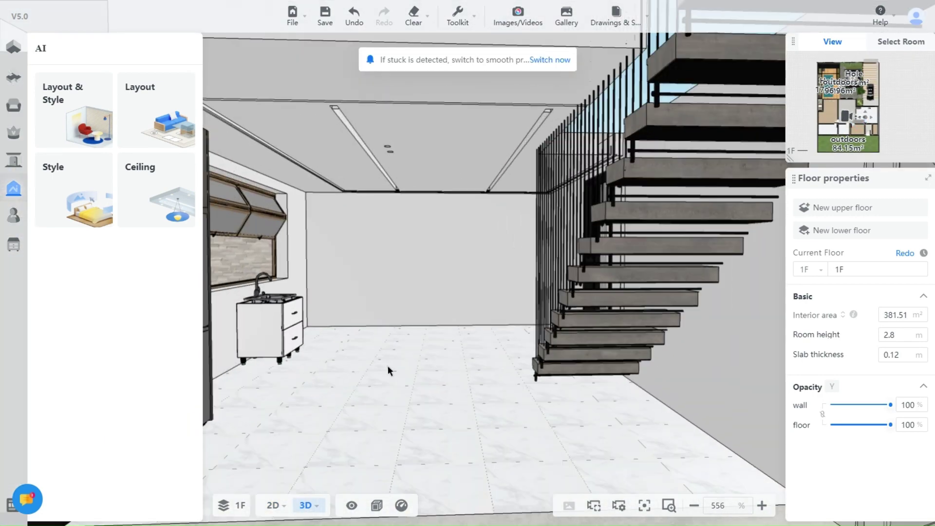
{"action": "left_click_drag", "start_coordinate": [389, 366], "coordinate": [511, 329]}
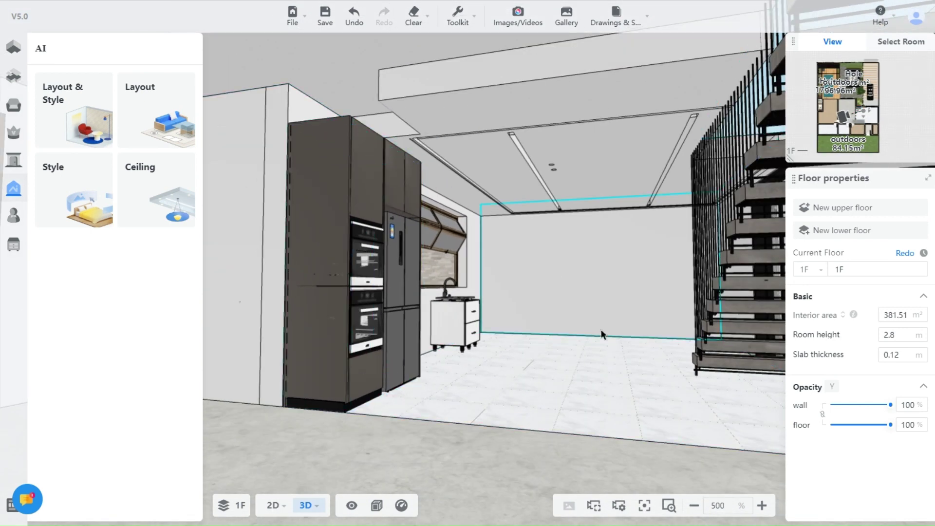
{"action": "double_click", "coordinate": [514, 333]}
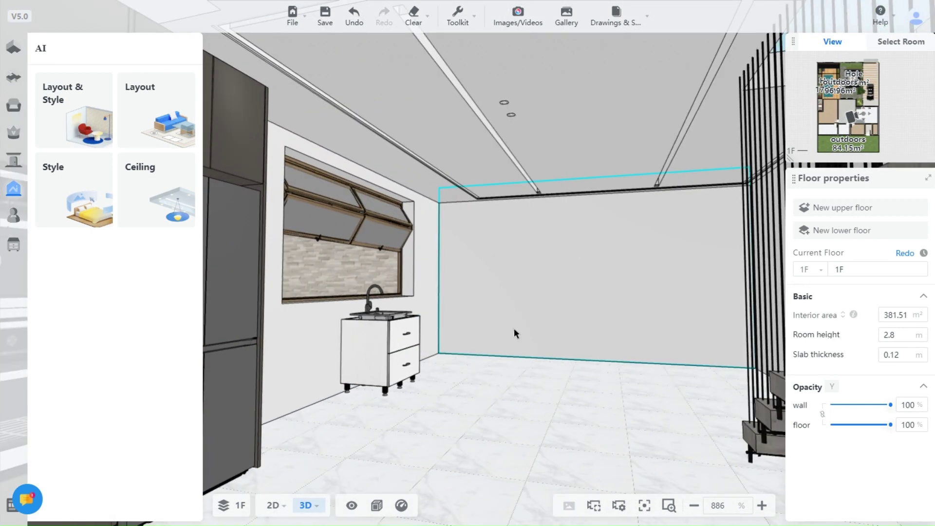
{"action": "key", "text": "ctrl+z"}
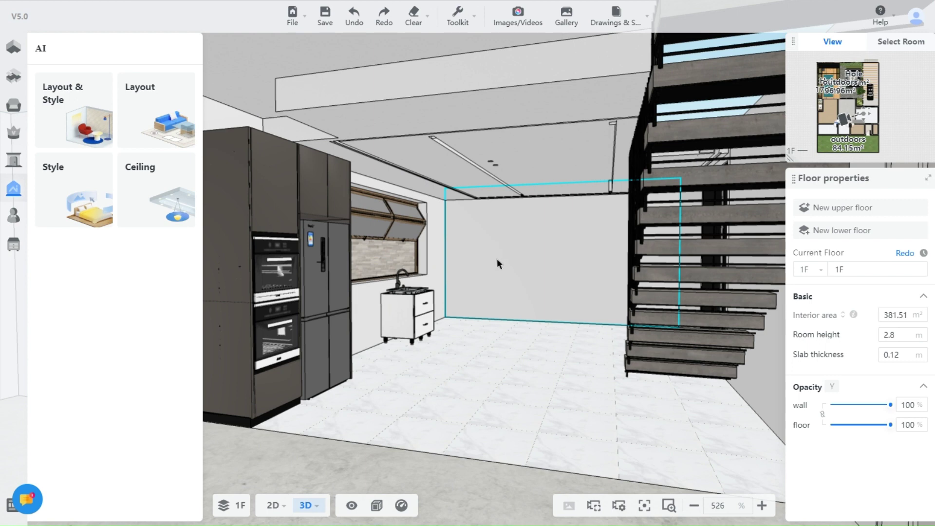
{"action": "mouse_move", "coordinate": [498, 264]}
{"action": "left_mouse_down"}
{"action": "mouse_move", "coordinate": [441, 226]}
{"action": "mouse_move", "coordinate": [584, 225]}
{"action": "left_mouse_up"}
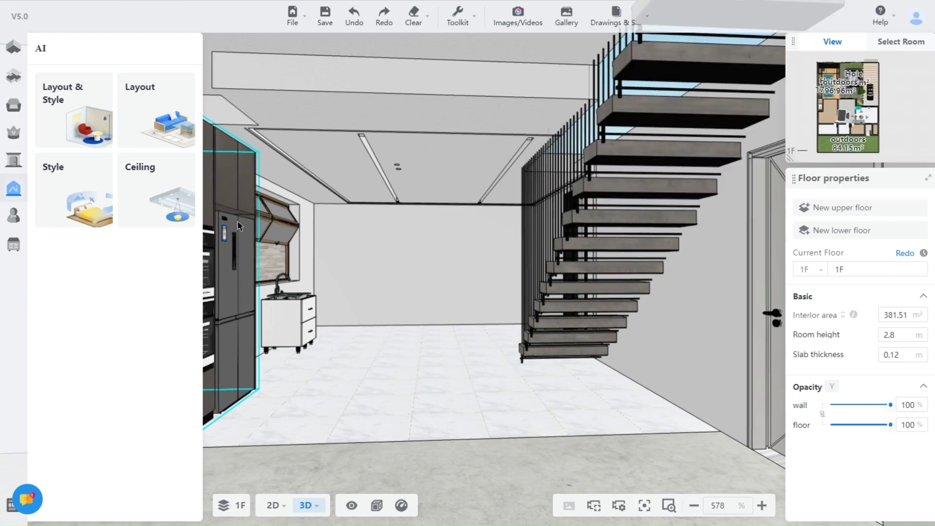
{"action": "left_click", "coordinate": [167, 112]}
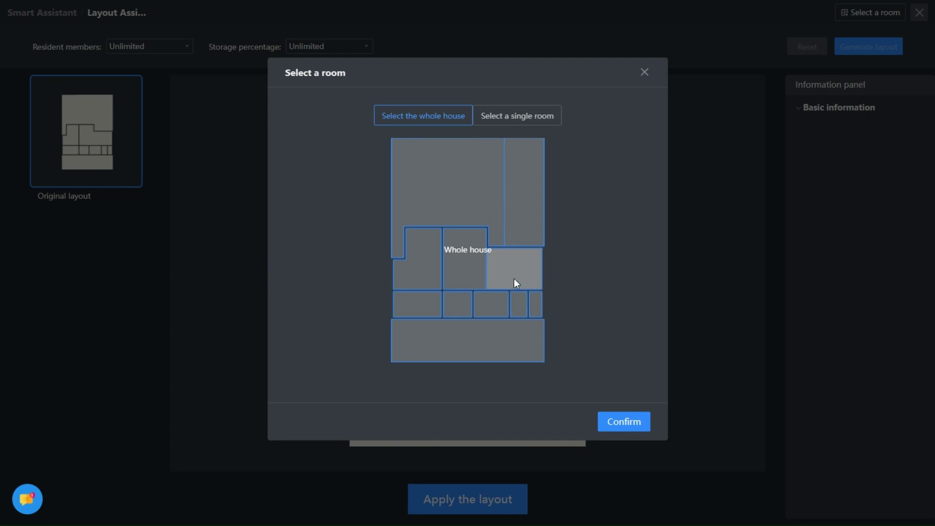
Step: Plan the whole house and preview Designs 2–5 before returning to Design1
{"action": "left_click", "coordinate": [444, 271]}
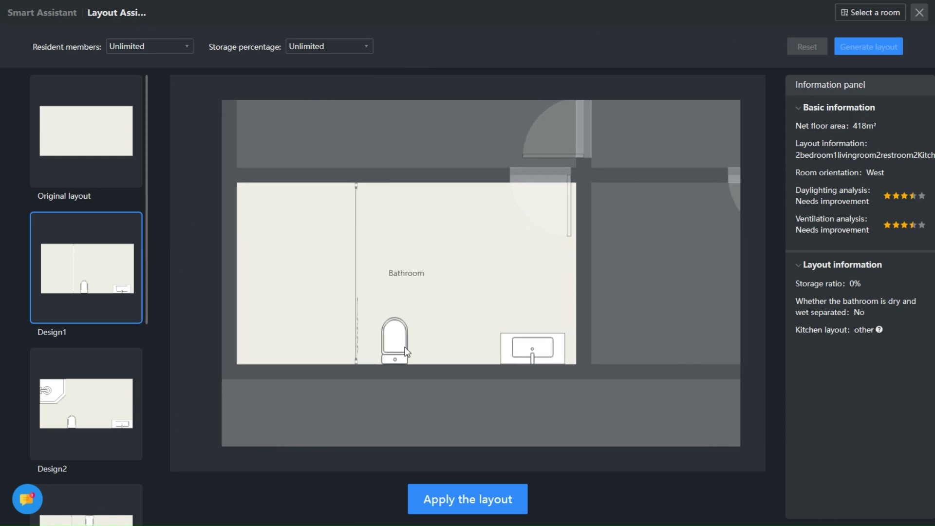
{"action": "scroll", "coordinate": [75, 278], "scroll_direction": "down", "scroll_amount": 1}
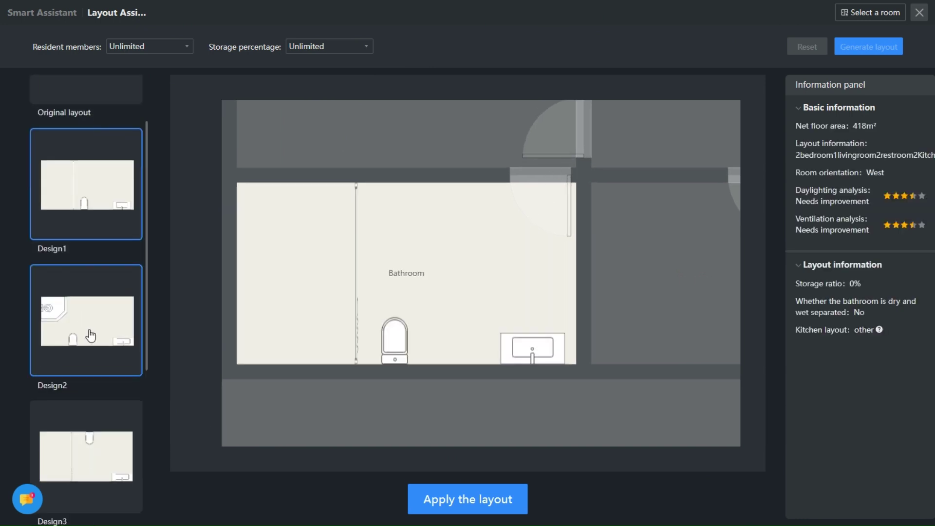
{"action": "left_click", "coordinate": [69, 317]}
{"action": "scroll", "coordinate": [69, 317], "scroll_direction": "down", "scroll_amount": 1}
{"action": "left_click", "coordinate": [91, 344]}
{"action": "scroll", "coordinate": [94, 307], "scroll_direction": "down", "scroll_amount": 1}
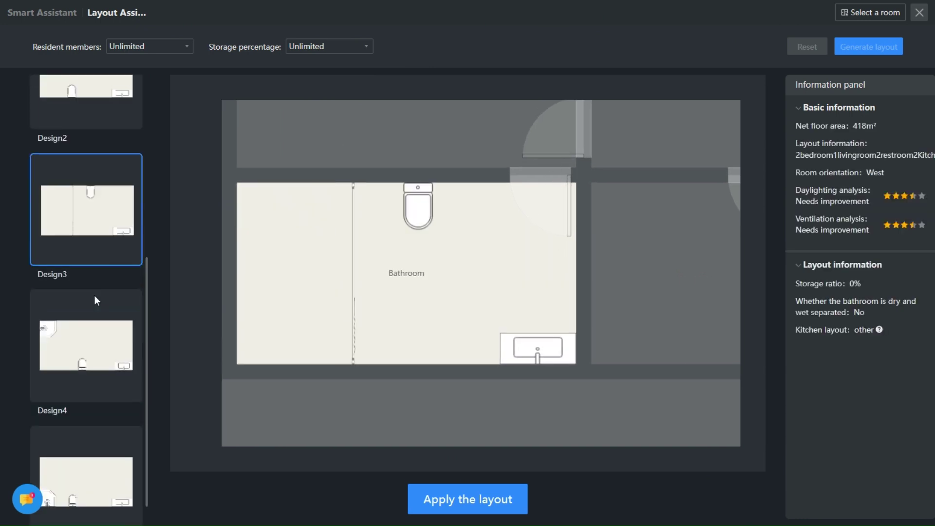
{"action": "scroll", "coordinate": [100, 281], "scroll_direction": "down", "scroll_amount": 1}
{"action": "left_click", "coordinate": [89, 425]}
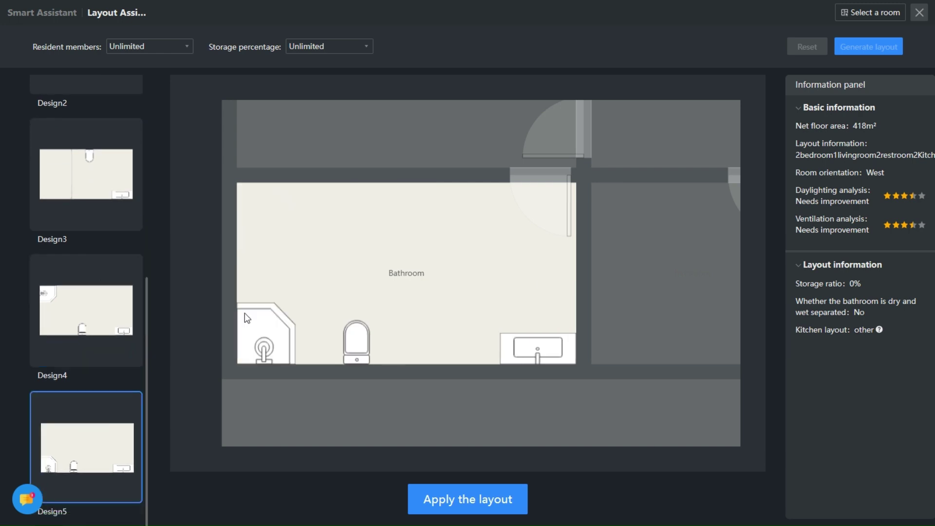
{"action": "scroll", "coordinate": [74, 314], "scroll_direction": "up", "scroll_amount": 2}
{"action": "left_click", "coordinate": [90, 290]}
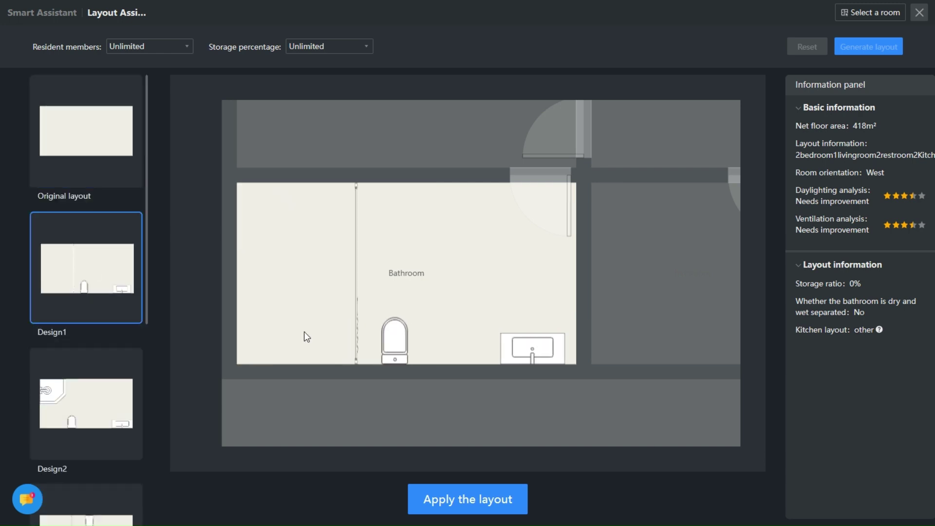
Step: Set storage percentage to Higher and apply Design1, overwriting the original layout
{"action": "left_click", "coordinate": [174, 48]}
{"action": "left_click", "coordinate": [321, 48]}
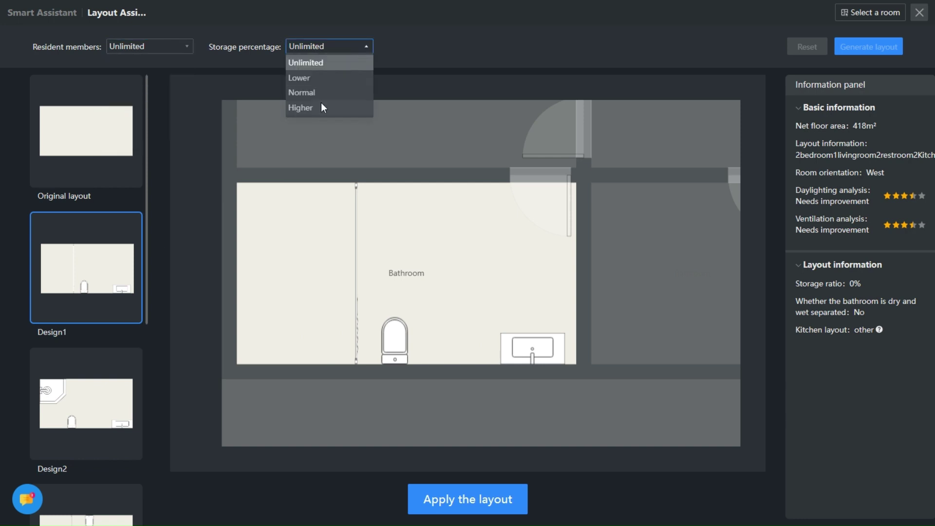
{"action": "left_click", "coordinate": [318, 110]}
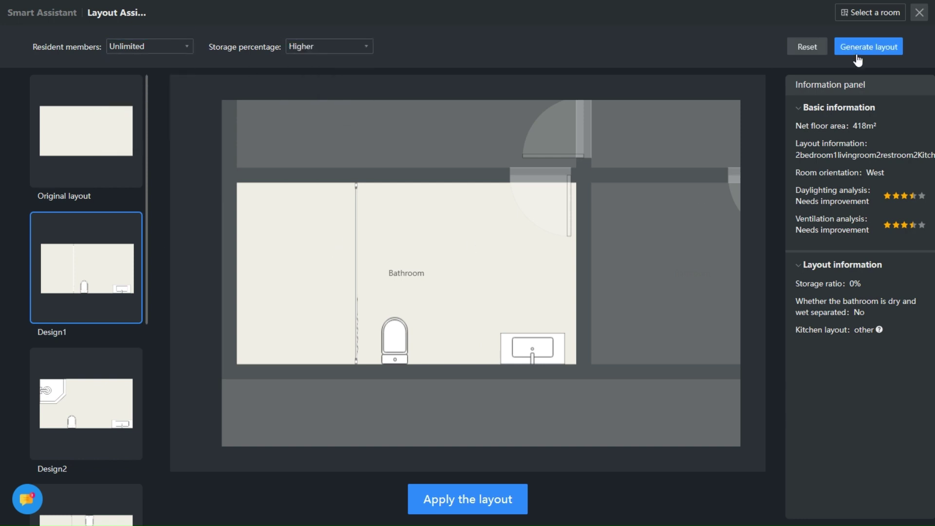
{"action": "left_click", "coordinate": [440, 511]}
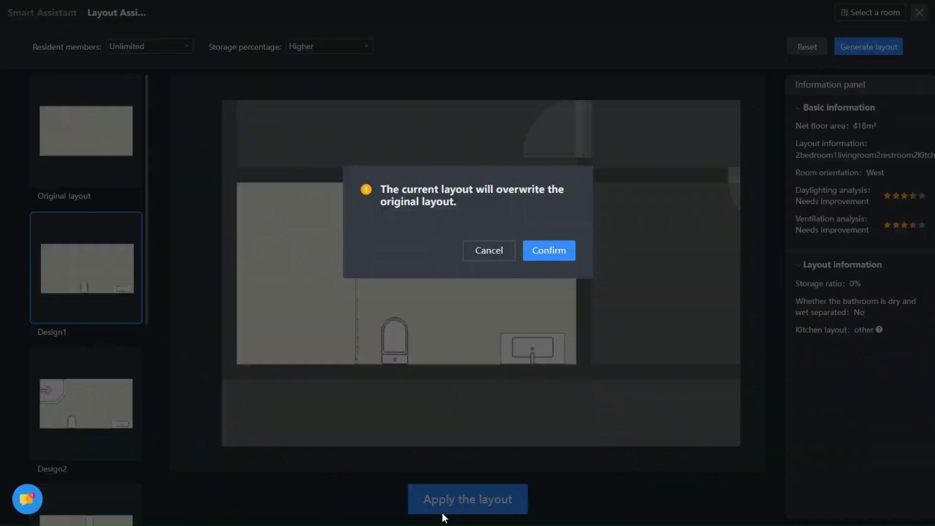
{"action": "left_click", "coordinate": [548, 251]}
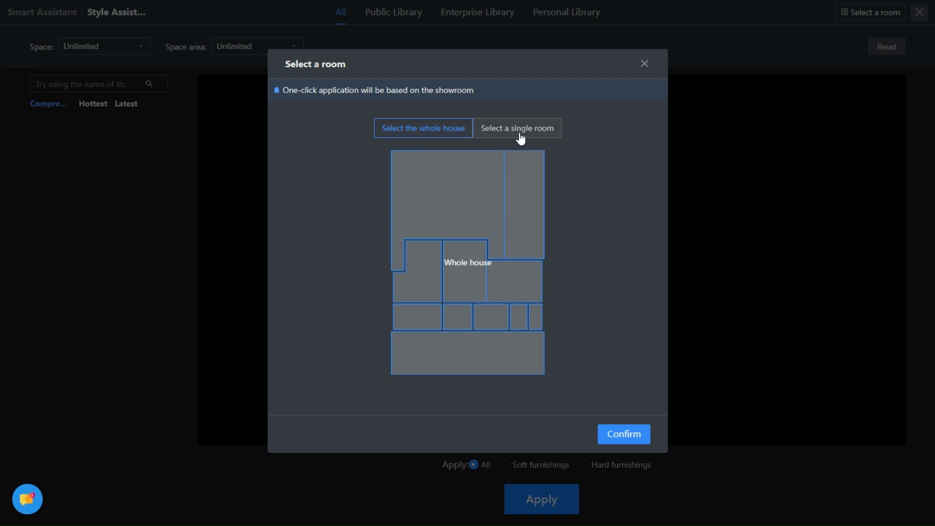
Step: Target the Kitchen and preview the Sunrise, Hing ho and Love Apartment kitchen templates
{"action": "left_click", "coordinate": [532, 136]}
{"action": "left_click", "coordinate": [507, 270]}
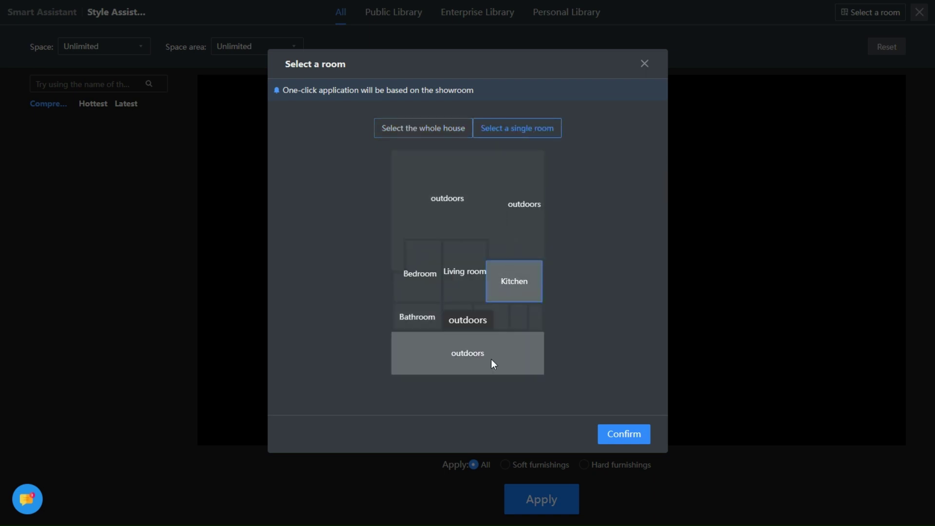
{"action": "left_click", "coordinate": [622, 436]}
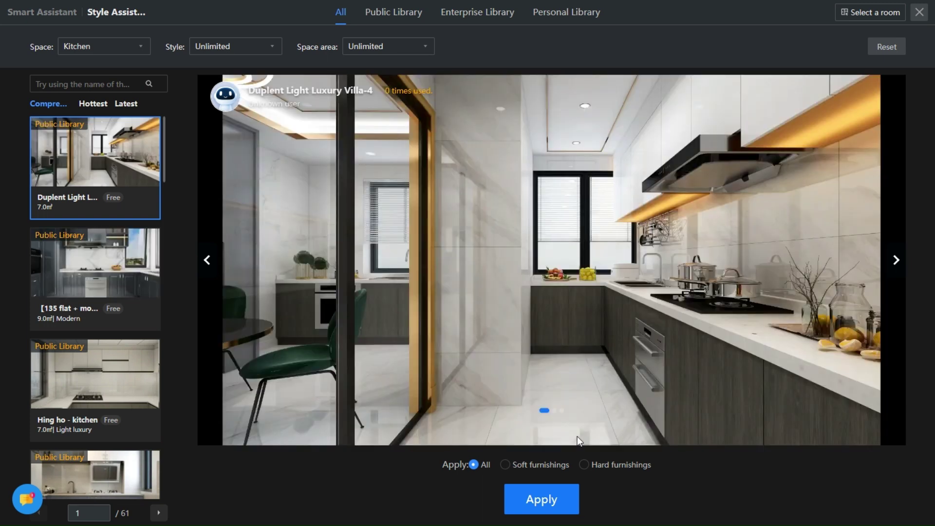
{"action": "left_click", "coordinate": [73, 269]}
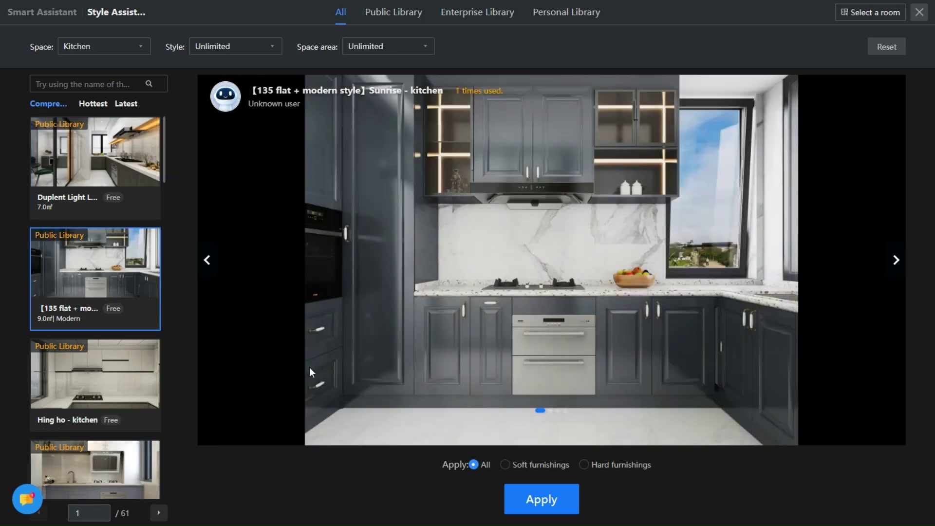
{"action": "left_click", "coordinate": [116, 373]}
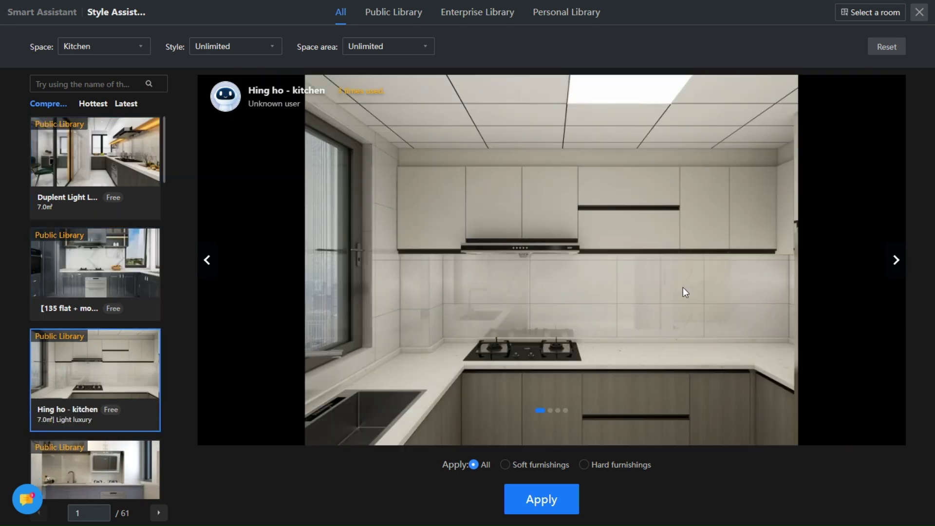
{"action": "scroll", "coordinate": [101, 383], "scroll_direction": "down", "scroll_amount": 1}
{"action": "left_click", "coordinate": [103, 391]}
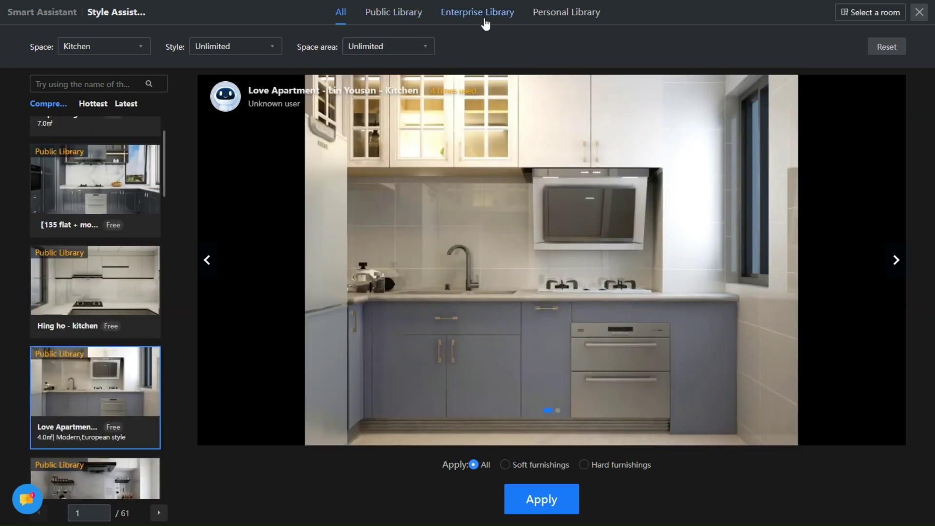
{"action": "scroll", "coordinate": [97, 415], "scroll_direction": "down", "scroll_amount": 1}
Step: Preview East Embroidery Garden, Nordic, Designer Wang, Avocado, Star Search and light luxury templates
{"action": "left_click", "coordinate": [96, 414]}
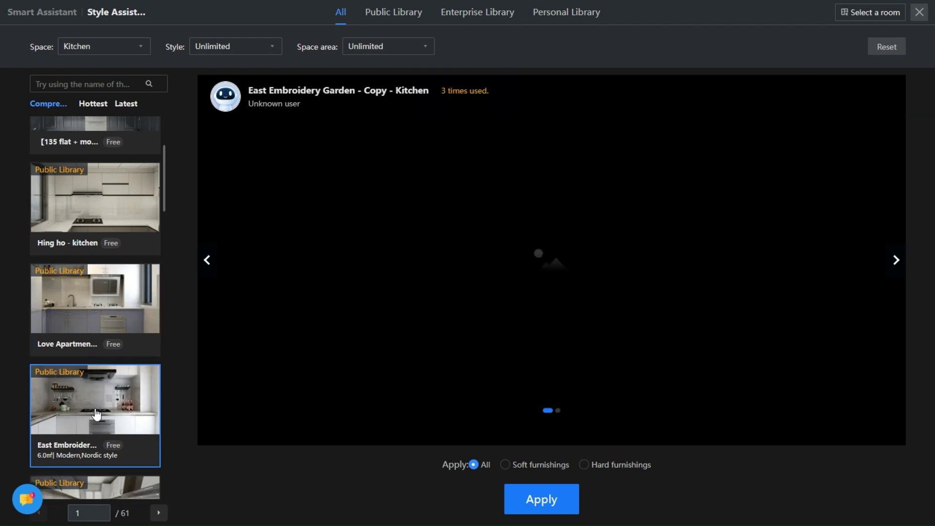
{"action": "scroll", "coordinate": [97, 415], "scroll_direction": "down", "scroll_amount": 1}
{"action": "scroll", "coordinate": [98, 414], "scroll_direction": "down", "scroll_amount": 1}
{"action": "left_click", "coordinate": [96, 414]}
{"action": "scroll", "coordinate": [101, 365], "scroll_direction": "down", "scroll_amount": 2}
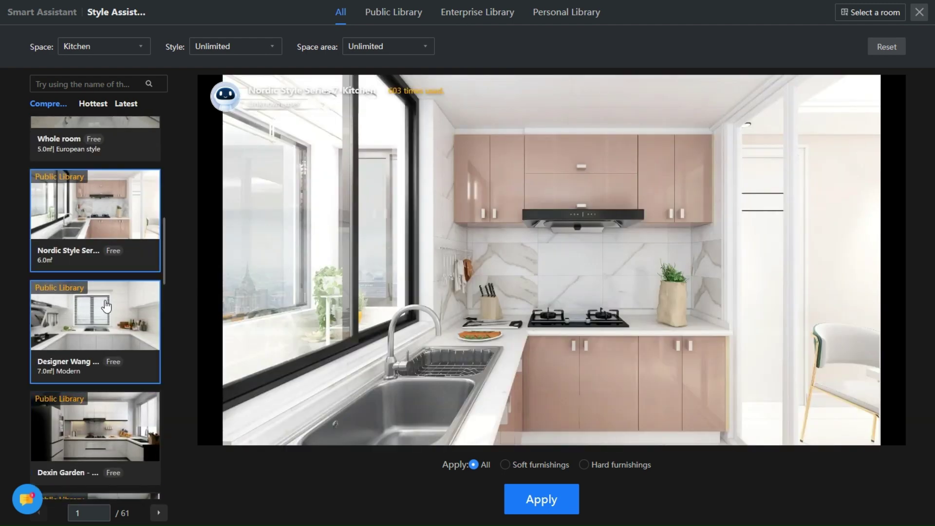
{"action": "left_click", "coordinate": [109, 331]}
{"action": "scroll", "coordinate": [108, 332], "scroll_direction": "down", "scroll_amount": 2}
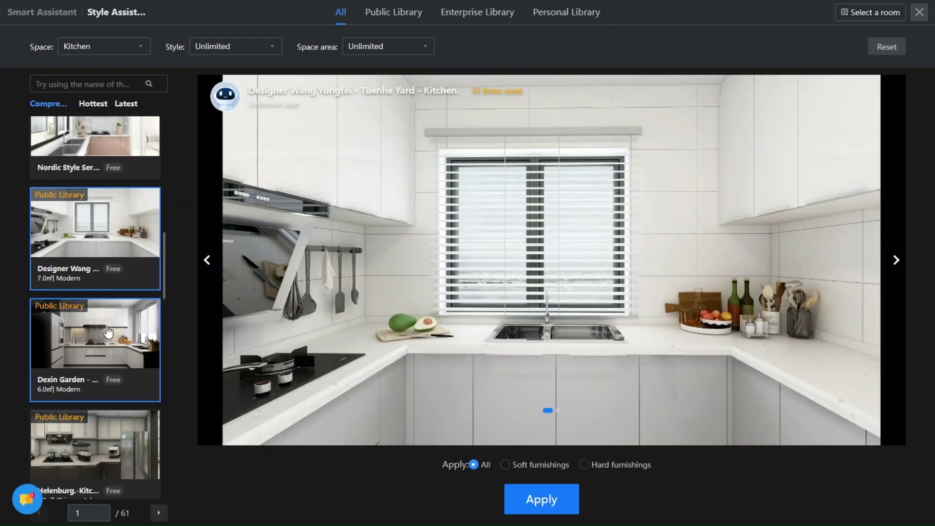
{"action": "scroll", "coordinate": [112, 343], "scroll_direction": "down", "scroll_amount": 2}
{"action": "scroll", "coordinate": [112, 344], "scroll_direction": "down", "scroll_amount": 2}
{"action": "scroll", "coordinate": [109, 345], "scroll_direction": "down", "scroll_amount": 1}
{"action": "left_click", "coordinate": [90, 348]}
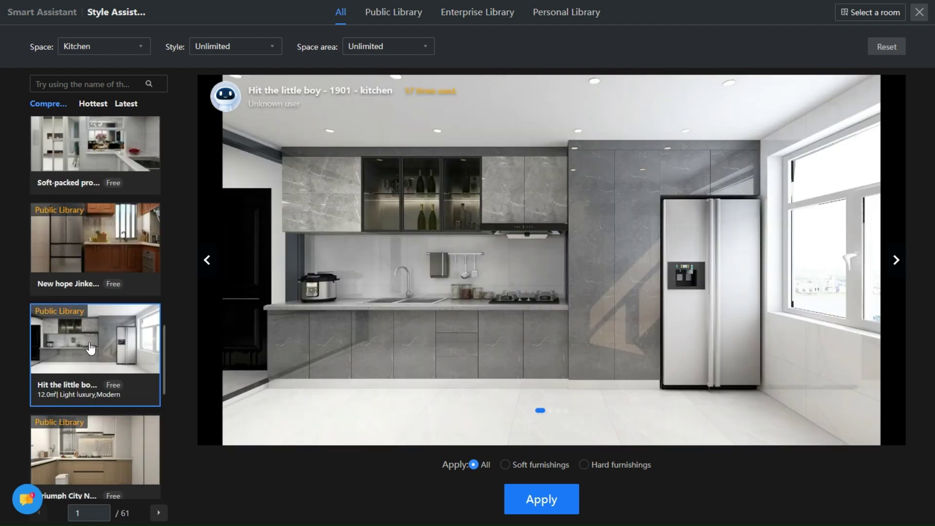
{"action": "scroll", "coordinate": [89, 343], "scroll_direction": "down", "scroll_amount": 2}
{"action": "scroll", "coordinate": [95, 315], "scroll_direction": "down", "scroll_amount": 1}
{"action": "left_click", "coordinate": [99, 293]}
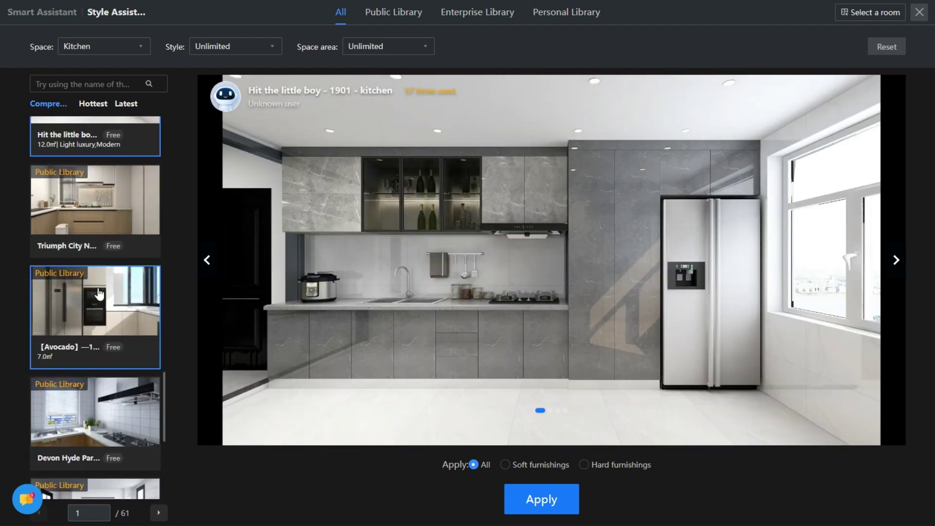
{"action": "scroll", "coordinate": [121, 394], "scroll_direction": "down", "scroll_amount": 2}
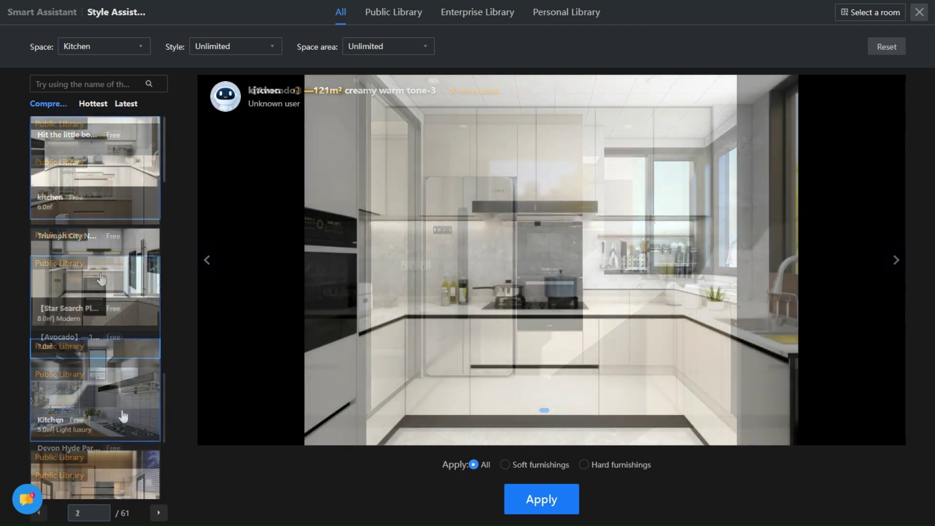
{"action": "left_click", "coordinate": [84, 277]}
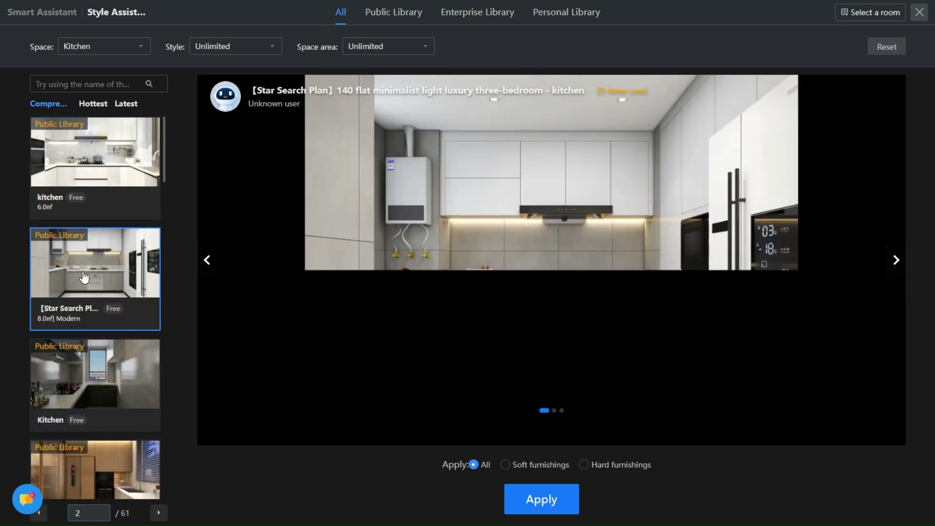
{"action": "scroll", "coordinate": [99, 339], "scroll_direction": "down", "scroll_amount": 3}
{"action": "left_click", "coordinate": [99, 292]}
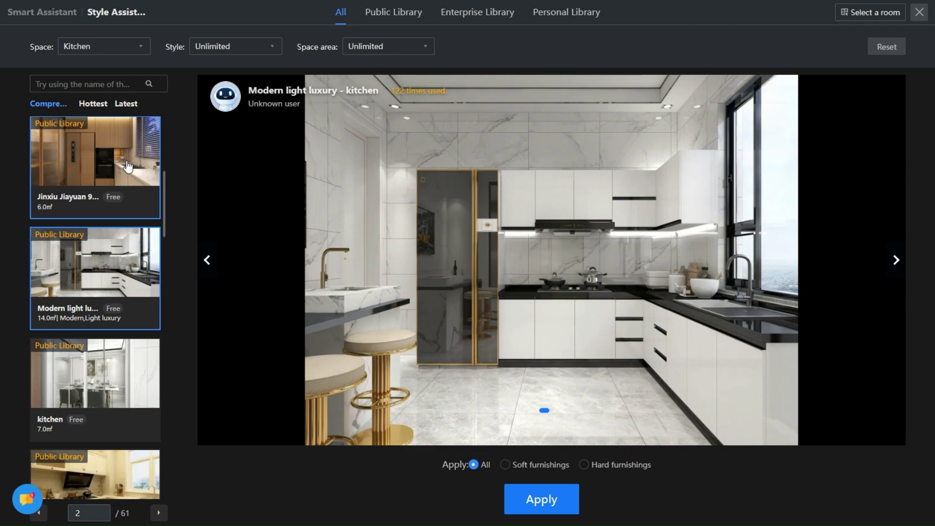
Step: Preview the Jinxiu Jiayuan template, orbit the kitchen, and select a base cabinet's dimensions
{"action": "left_click", "coordinate": [126, 166]}
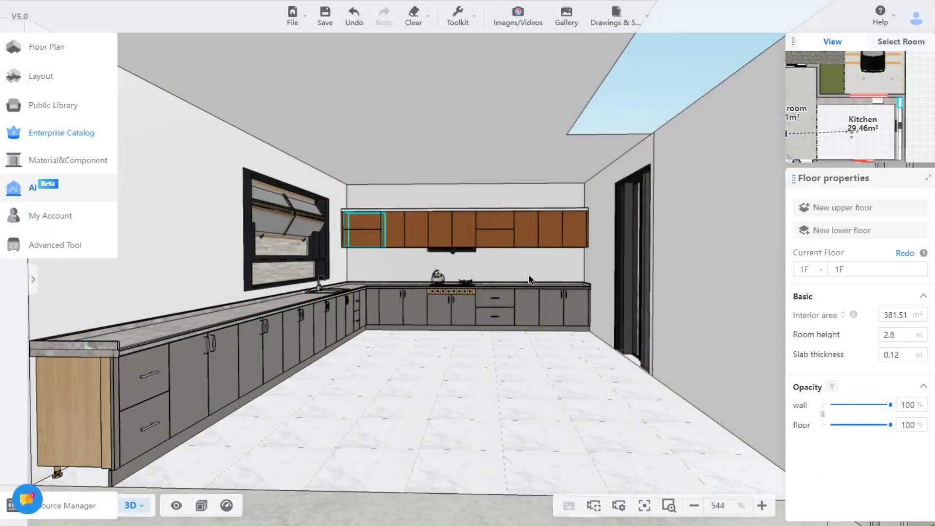
{"action": "scroll", "coordinate": [529, 279], "scroll_direction": "up", "scroll_amount": 5}
{"action": "mouse_move", "coordinate": [538, 298]}
{"action": "left_mouse_down"}
{"action": "mouse_move", "coordinate": [283, 317]}
{"action": "mouse_move", "coordinate": [436, 321]}
{"action": "mouse_move", "coordinate": [584, 293]}
{"action": "left_mouse_up"}
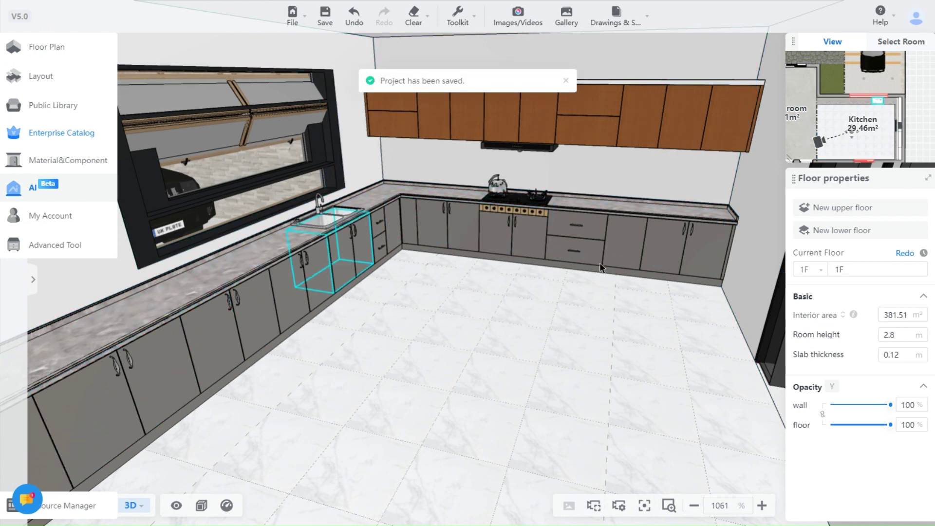
{"action": "scroll", "coordinate": [503, 262], "scroll_direction": "down", "scroll_amount": 2}
{"action": "scroll", "coordinate": [313, 316], "scroll_direction": "down", "scroll_amount": 1}
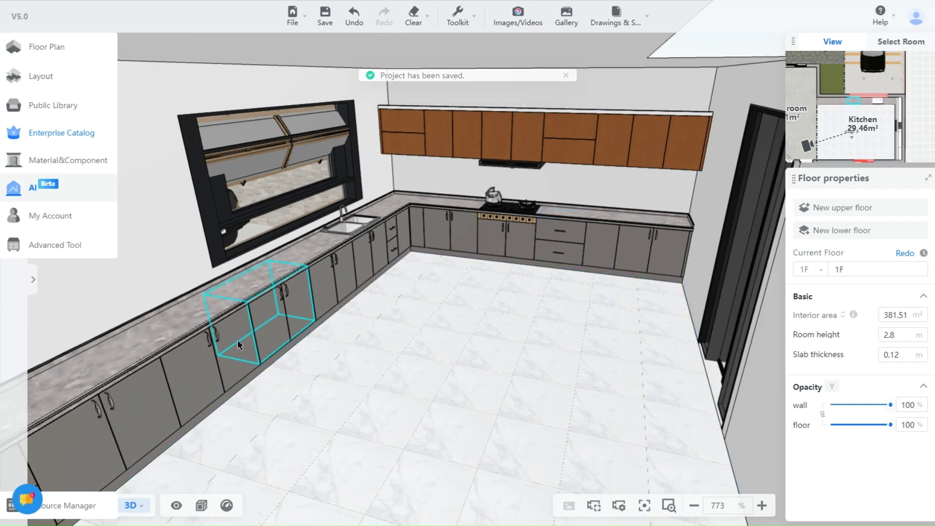
{"action": "left_click", "coordinate": [143, 358]}
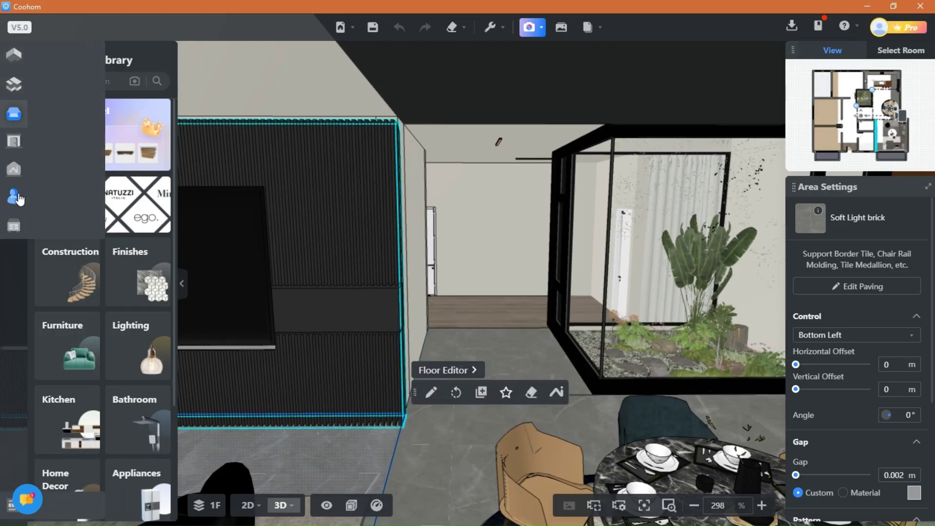
Step: Launch the AI Image Generator and jump to the Smart Angle living room view facing the curtains
{"action": "left_click", "coordinate": [20, 170]}
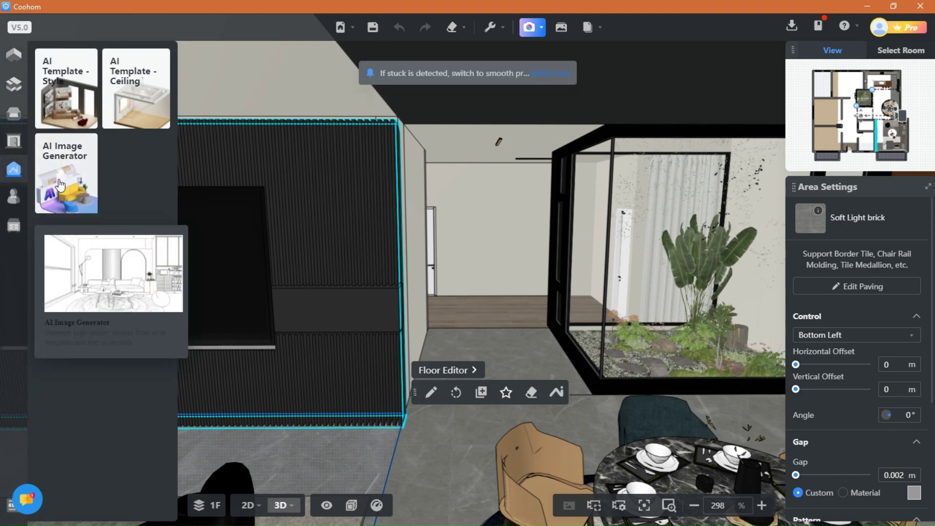
{"action": "left_click", "coordinate": [57, 196]}
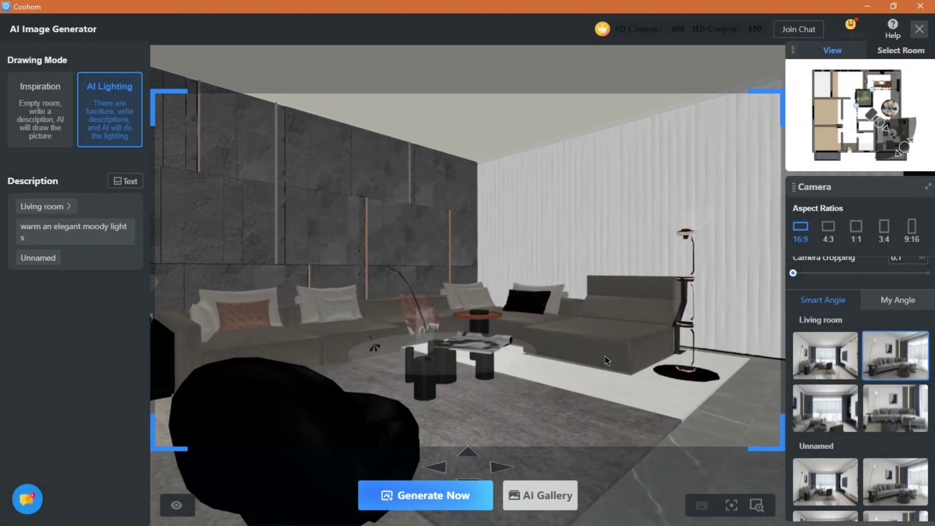
{"action": "mouse_move", "coordinate": [605, 361]}
{"action": "left_mouse_down"}
{"action": "mouse_move", "coordinate": [580, 390]}
{"action": "mouse_move", "coordinate": [490, 361]}
{"action": "mouse_move", "coordinate": [482, 336]}
{"action": "mouse_move", "coordinate": [519, 365]}
{"action": "mouse_move", "coordinate": [607, 355]}
{"action": "mouse_move", "coordinate": [603, 363]}
{"action": "left_mouse_up"}
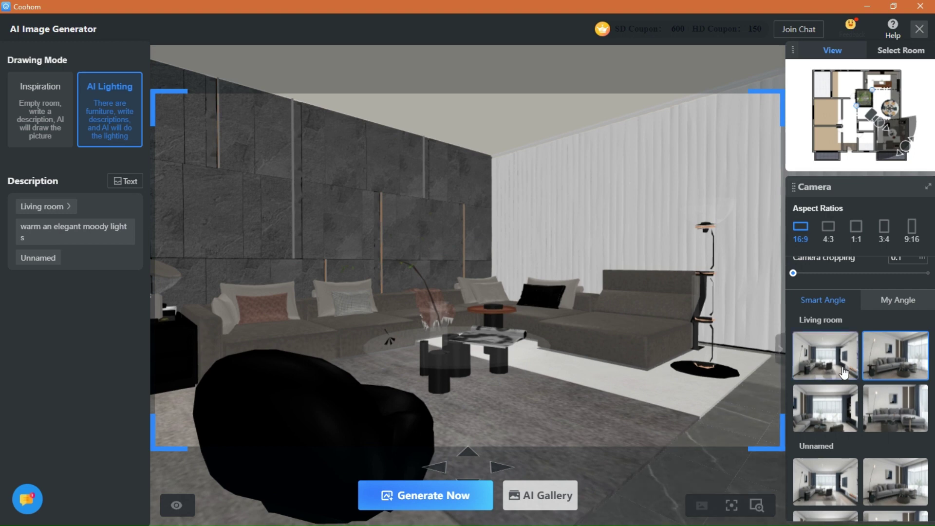
{"action": "left_click", "coordinate": [832, 425]}
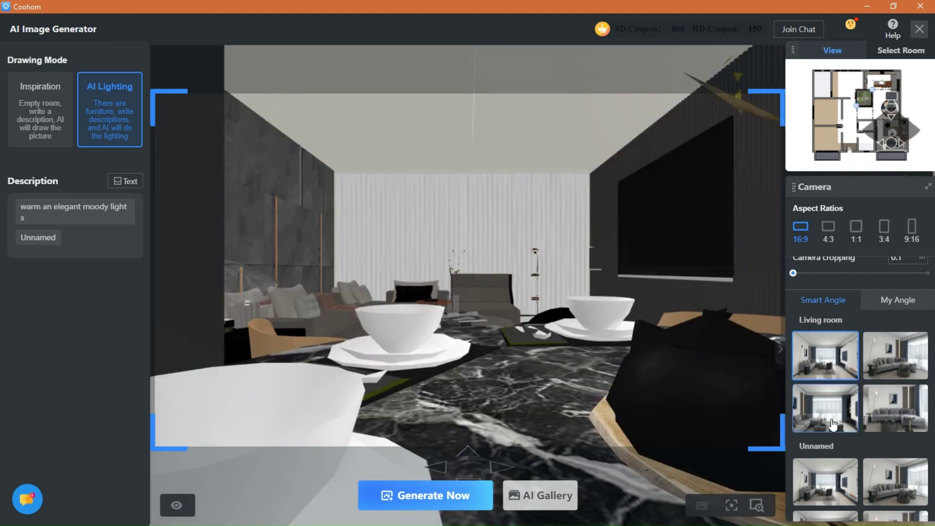
{"action": "left_click", "coordinate": [831, 426]}
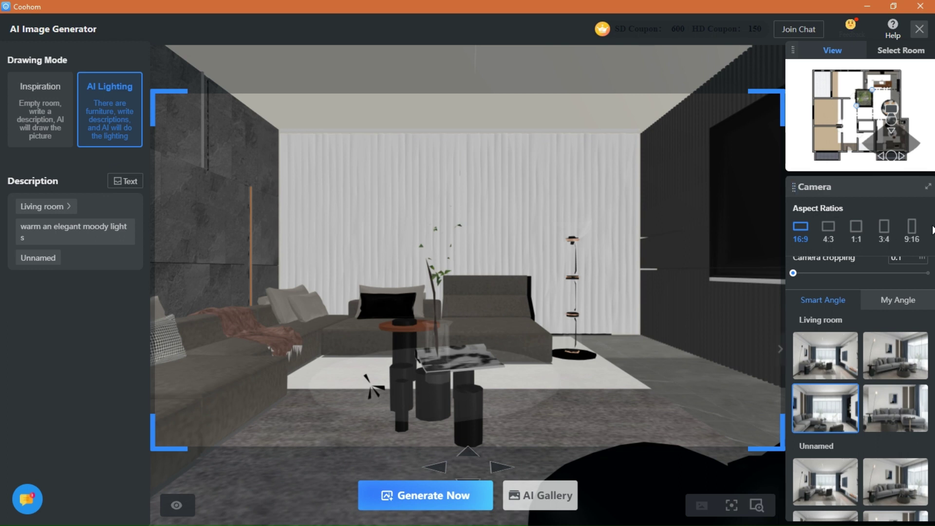
Step: Generate the 'warm an elegant moody lights' living room render and open the AI Gallery
{"action": "left_click", "coordinate": [908, 53]}
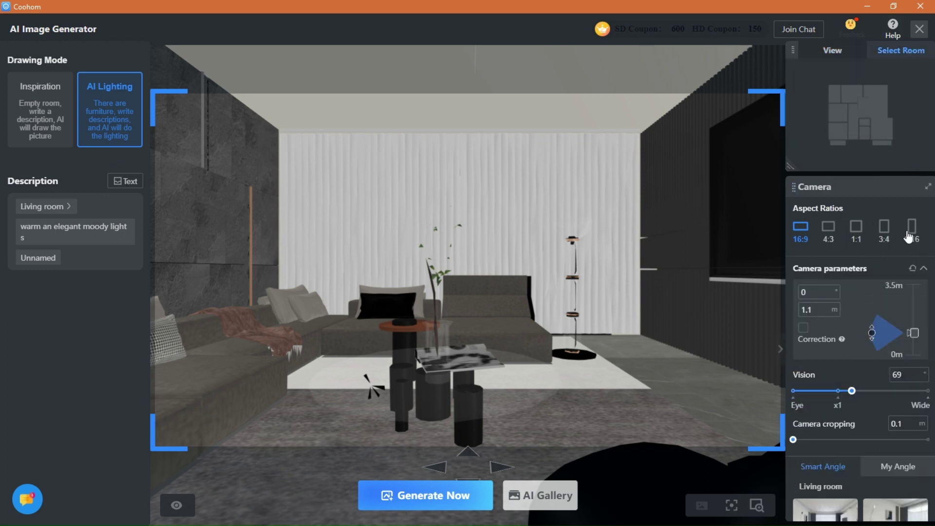
{"action": "left_click", "coordinate": [378, 502]}
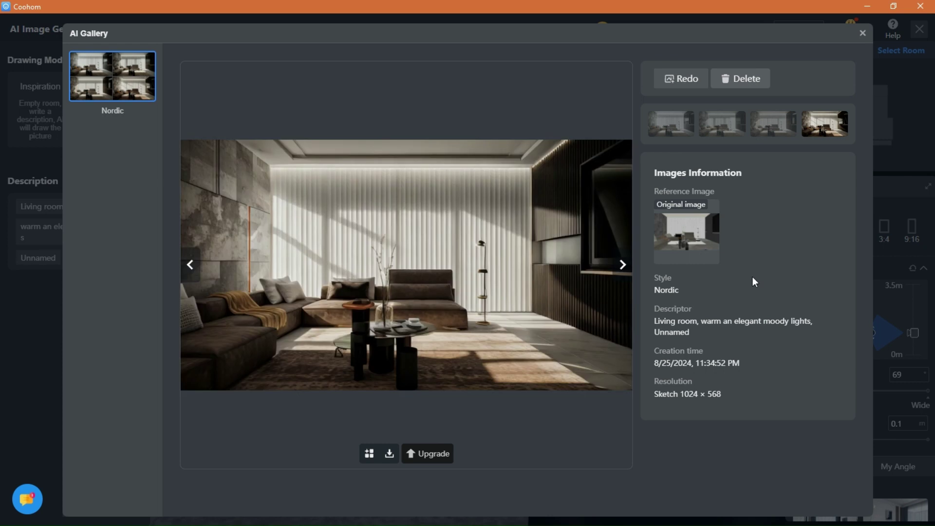
Step: Upgrade the living room render's resolution, then compare the first three dining render variants
{"action": "left_click", "coordinate": [428, 453]}
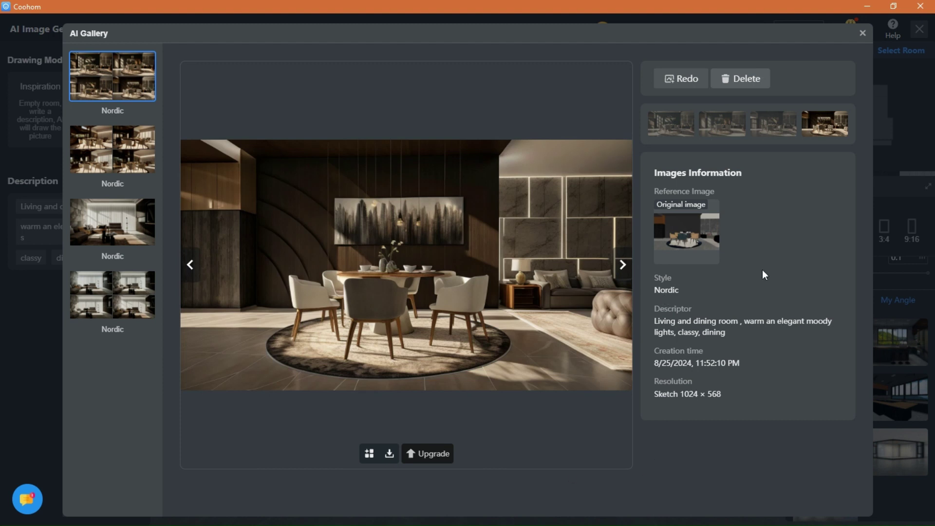
{"action": "left_click", "coordinate": [771, 132]}
{"action": "left_click", "coordinate": [722, 126]}
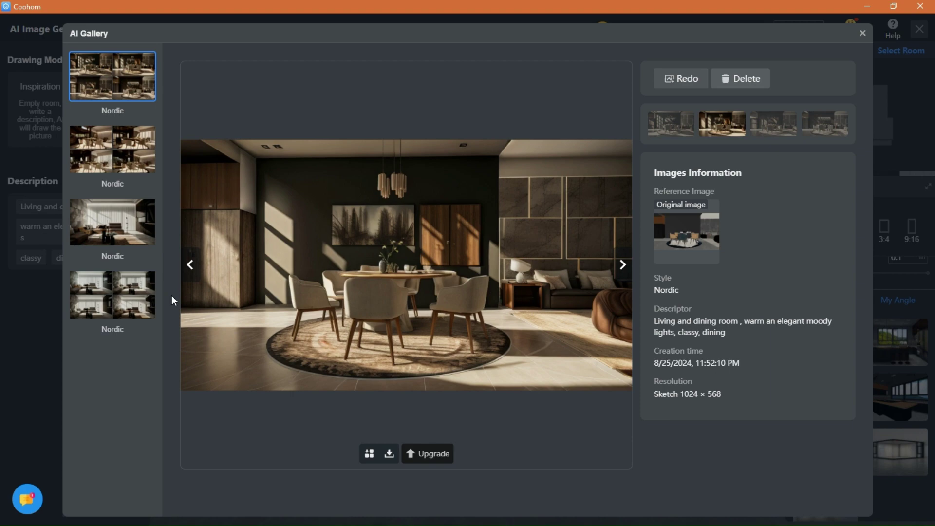
{"action": "left_click", "coordinate": [671, 131]}
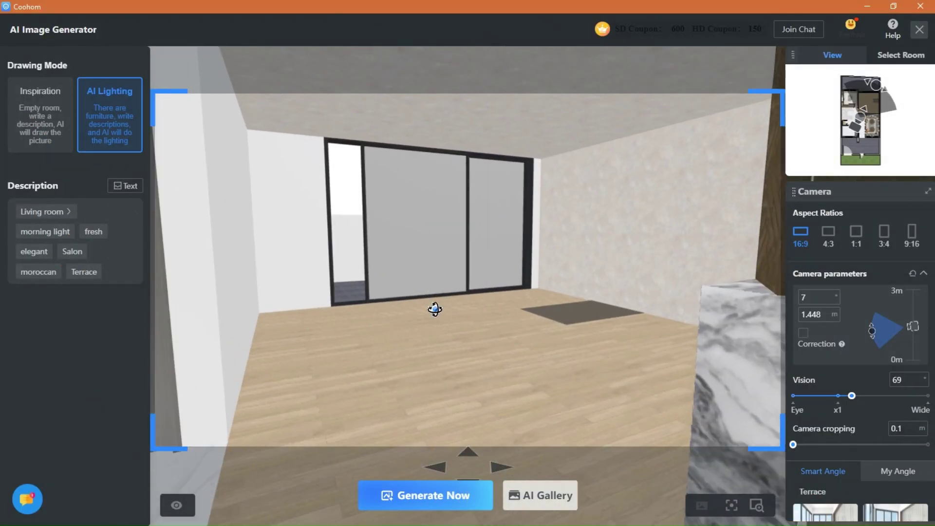
Step: Switch to empty-room Inspiration mode and browse the custom reference and decor style options
{"action": "left_click_drag", "start_coordinate": [434, 309], "coordinate": [292, 213]}
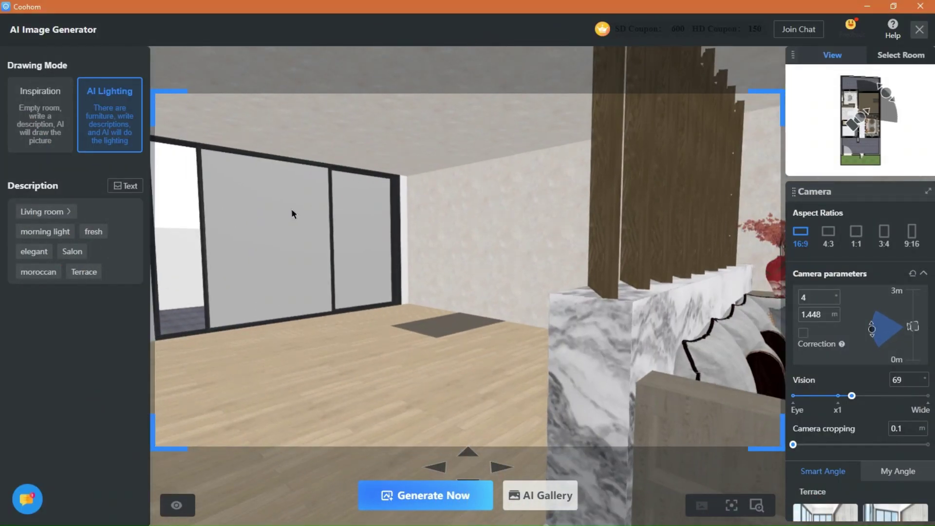
{"action": "left_click", "coordinate": [23, 123]}
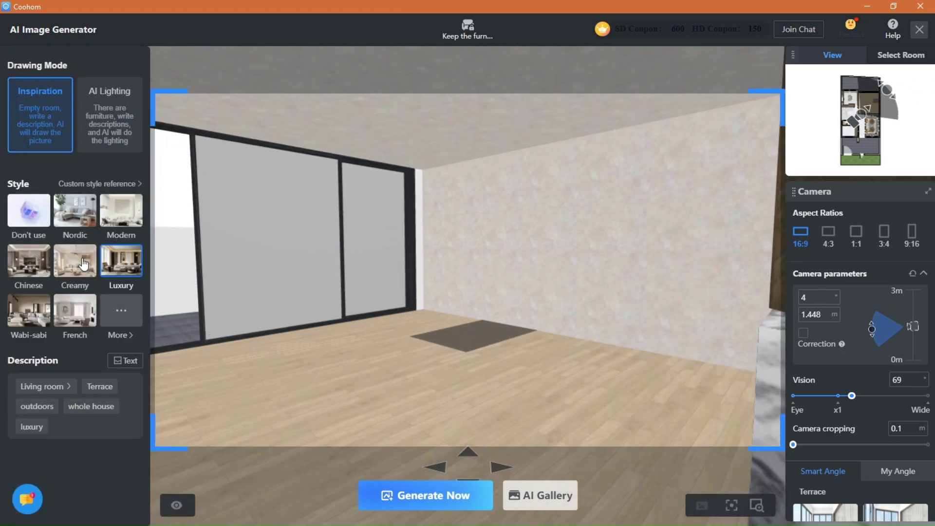
{"action": "left_click", "coordinate": [126, 184]}
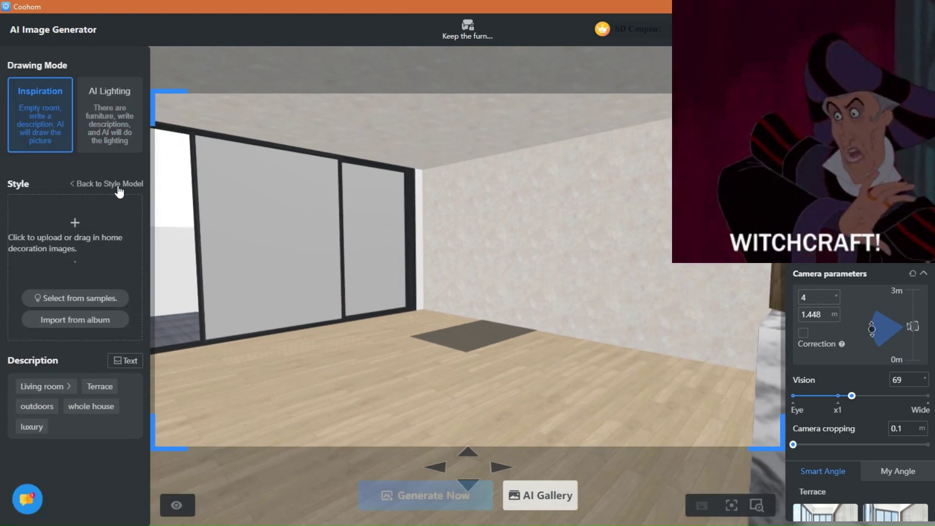
{"action": "left_click", "coordinate": [102, 183]}
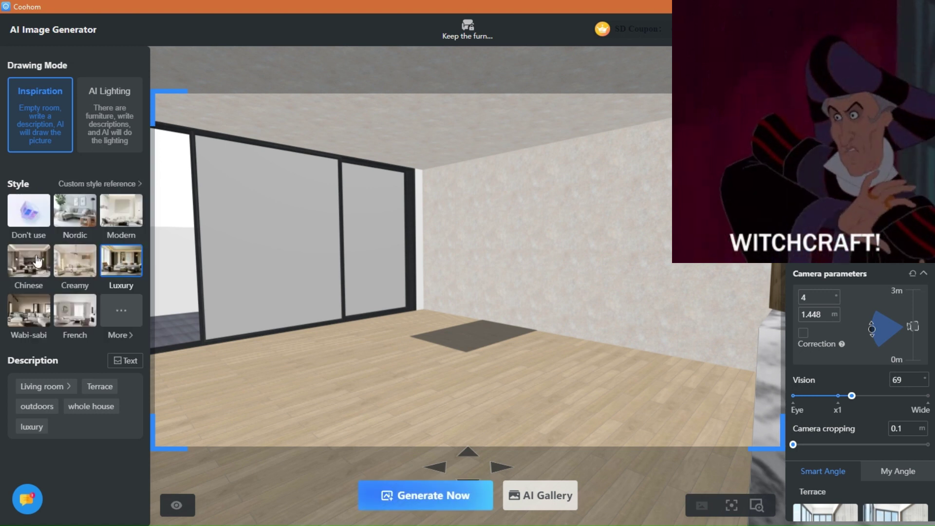
{"action": "left_click", "coordinate": [120, 314]}
{"action": "scroll", "coordinate": [241, 242], "scroll_direction": "down", "scroll_amount": 4}
{"action": "scroll", "coordinate": [206, 315], "scroll_direction": "down", "scroll_amount": 2}
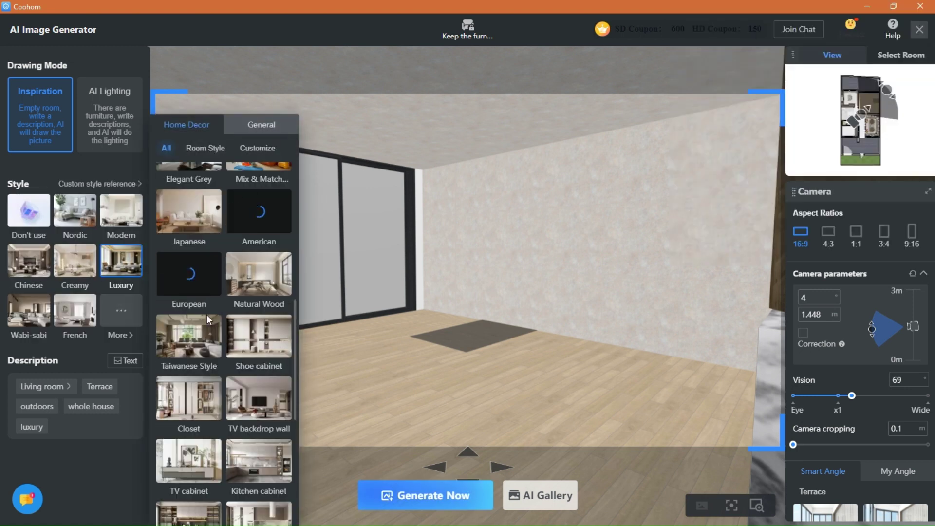
{"action": "scroll", "coordinate": [219, 300], "scroll_direction": "up", "scroll_amount": 2}
{"action": "scroll", "coordinate": [241, 292], "scroll_direction": "up", "scroll_amount": 3}
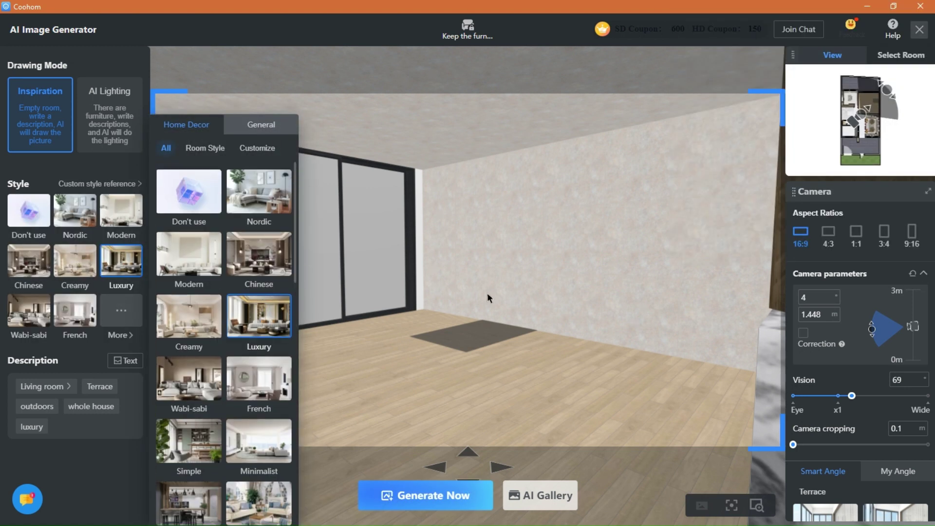
{"action": "left_click", "coordinate": [120, 313]}
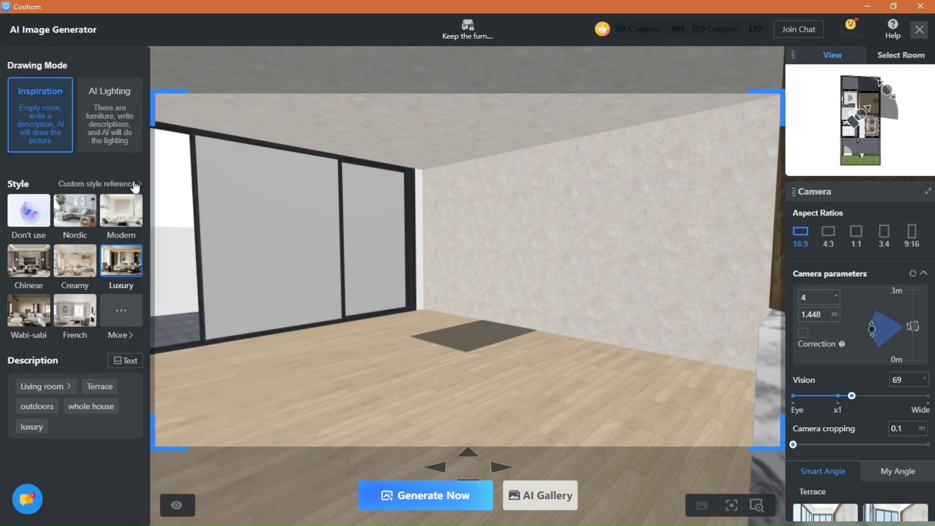
{"action": "left_click", "coordinate": [135, 187]}
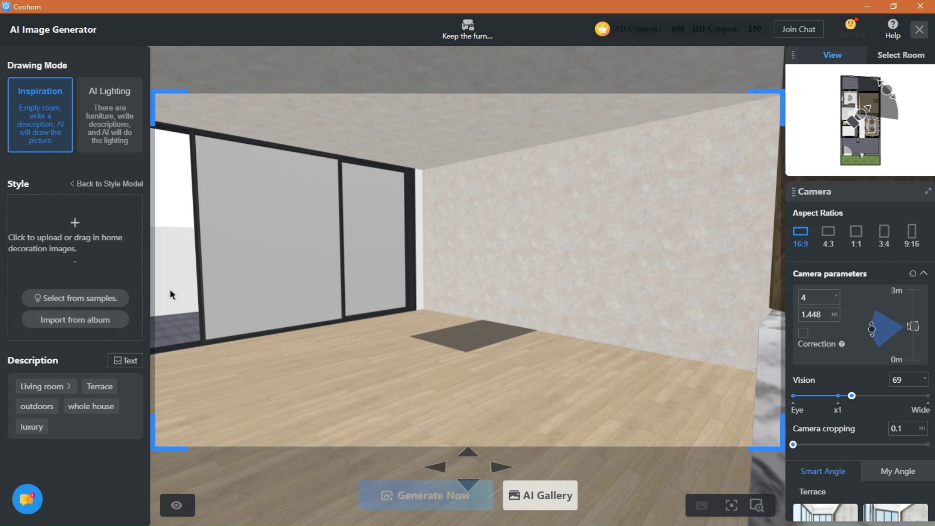
Step: Remove the Terrace tag from the description and bring up the AI Gallery
{"action": "left_click", "coordinate": [116, 380]}
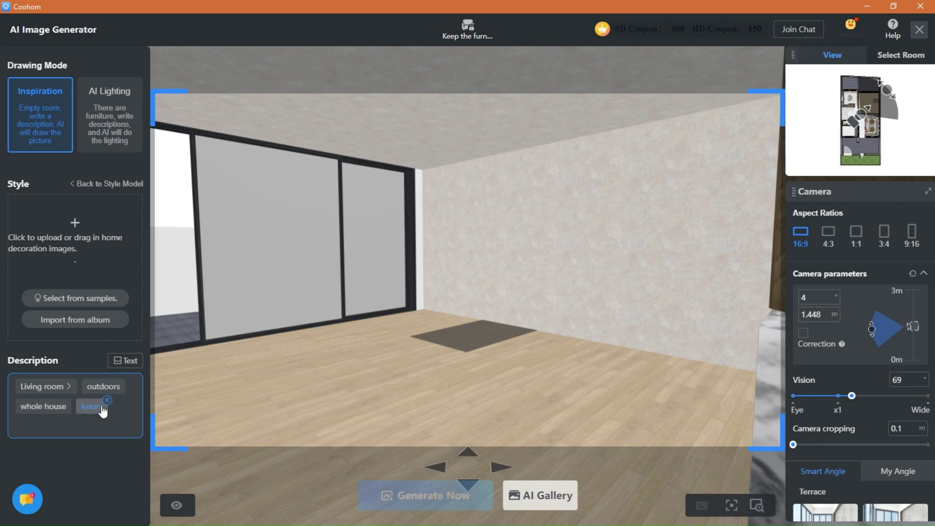
{"action": "left_click", "coordinate": [117, 184]}
{"action": "left_click", "coordinate": [120, 316]}
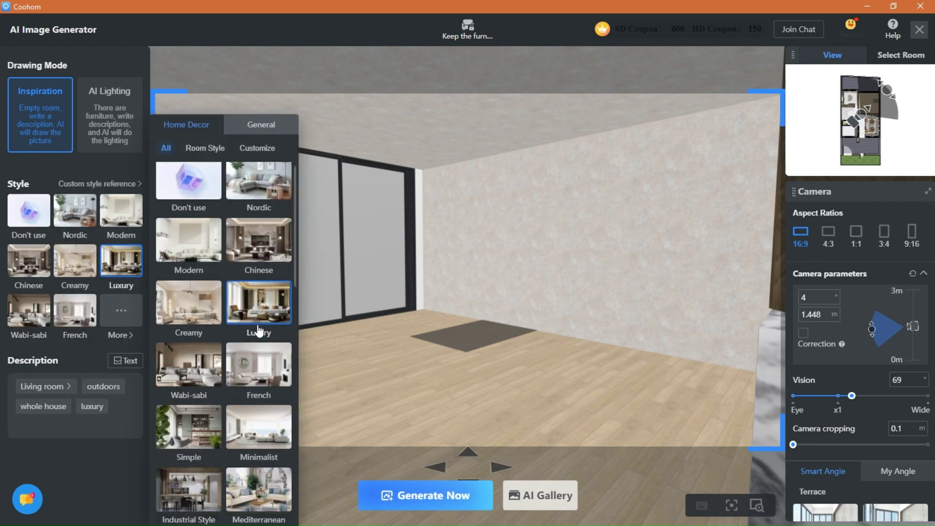
{"action": "scroll", "coordinate": [257, 328], "scroll_direction": "down", "scroll_amount": 5}
{"action": "left_click", "coordinate": [537, 496]}
Step: Review the third, fourth and red-rug Tatami render variations
{"action": "left_click", "coordinate": [782, 134]}
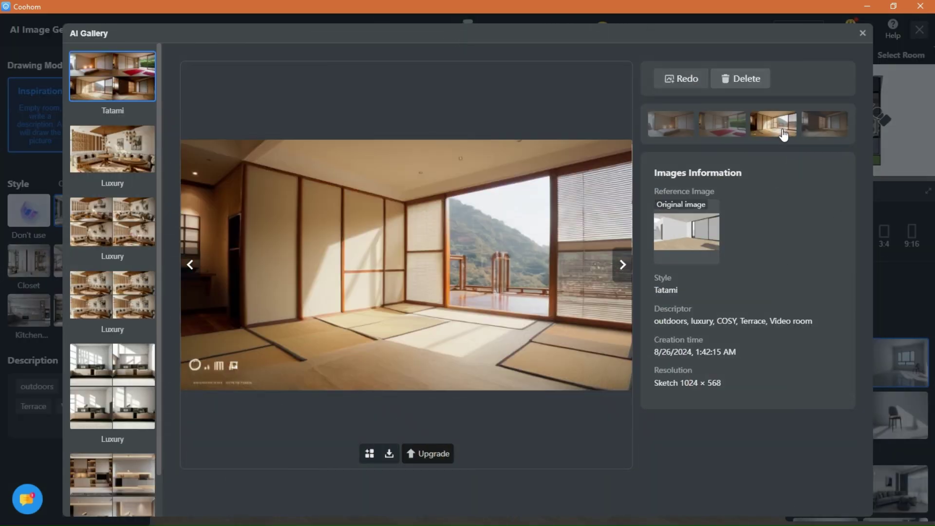
{"action": "left_click", "coordinate": [824, 123]}
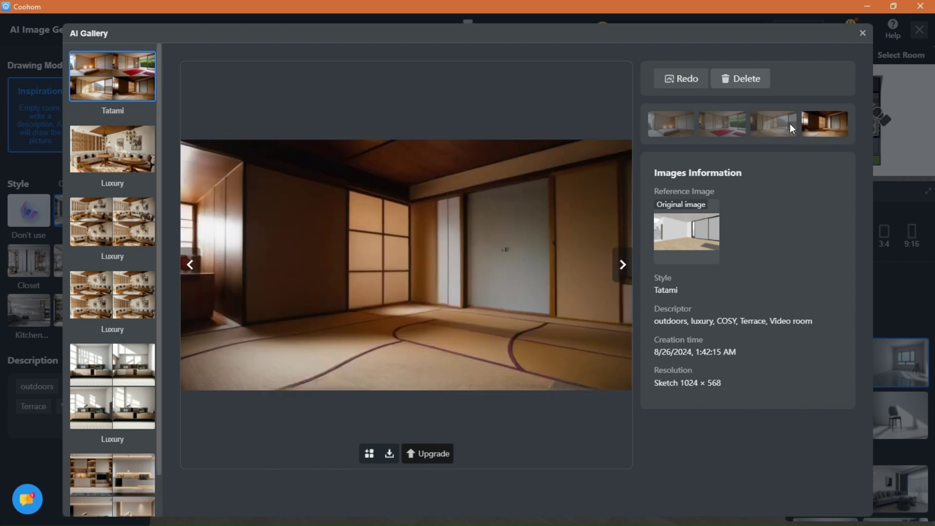
{"action": "left_click", "coordinate": [773, 124]}
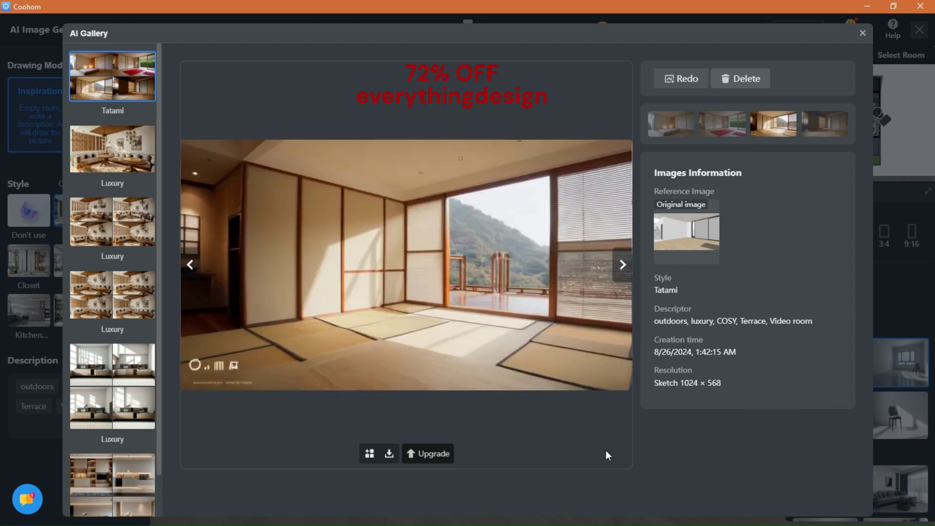
{"action": "left_click", "coordinate": [823, 123]}
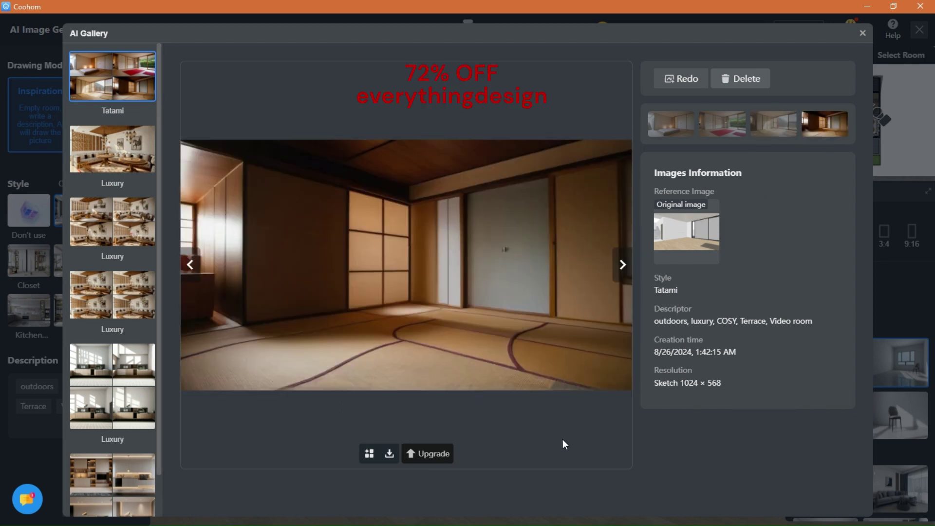
{"action": "left_click", "coordinate": [722, 125]}
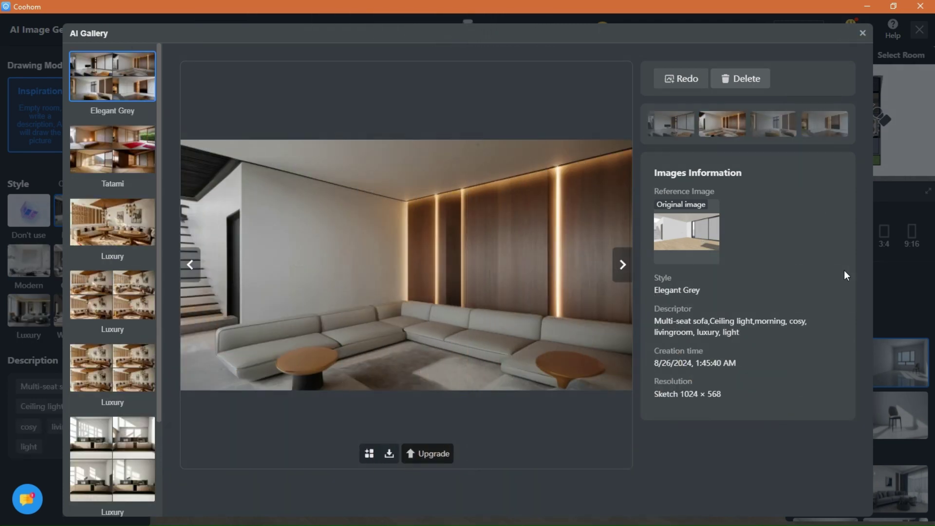
Step: Browse the Elegant Grey variations, then the second to fourth Chinese living-room variations
{"action": "left_click", "coordinate": [774, 124]}
{"action": "key", "text": "Right"}
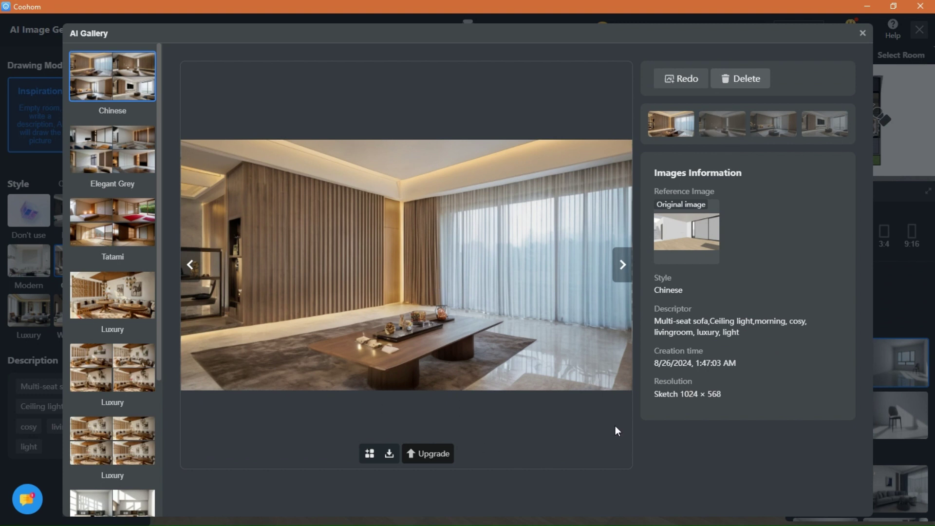
{"action": "left_click", "coordinate": [717, 132]}
{"action": "left_click", "coordinate": [762, 132]}
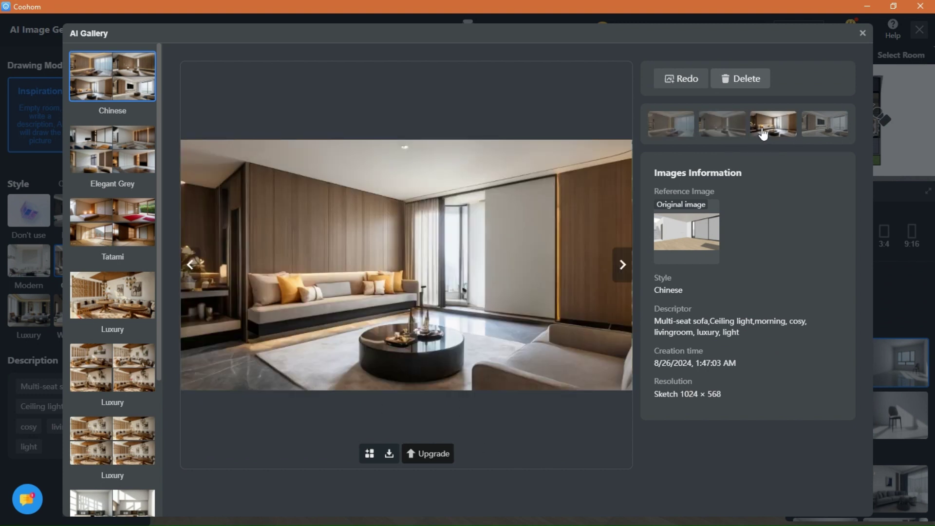
{"action": "left_click", "coordinate": [817, 133]}
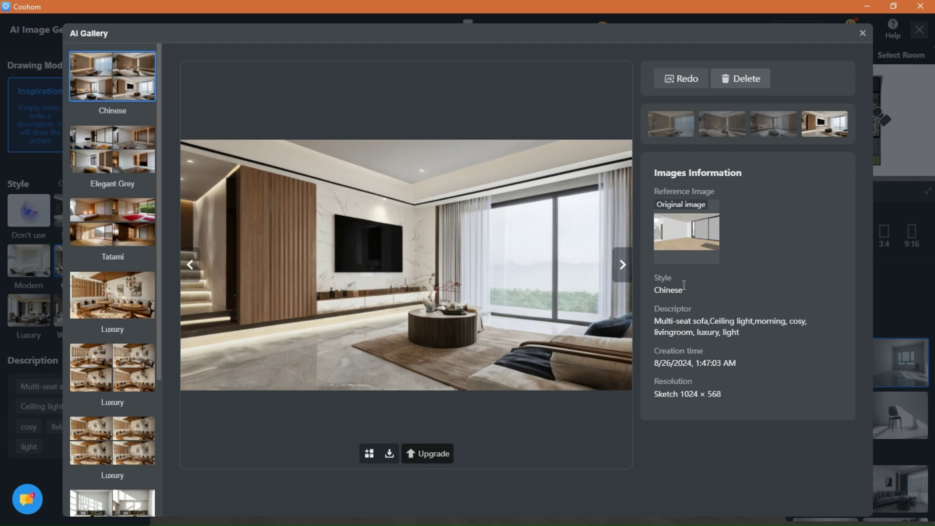
{"action": "key", "text": "Left"}
{"action": "key", "text": "Left"}
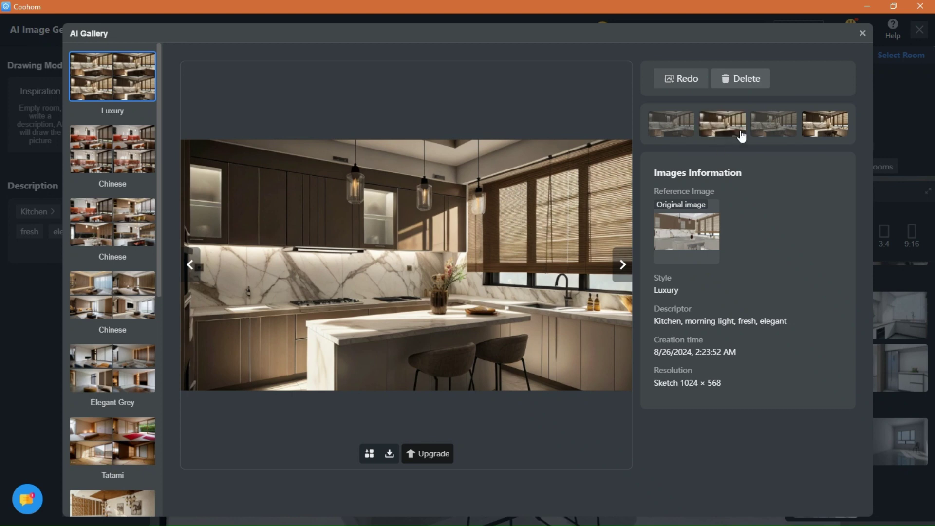
Step: Step from the wood-toned to the lighter-cabinet kitchen variation, then return to the third
{"action": "left_click", "coordinate": [686, 127]}
{"action": "left_click", "coordinate": [723, 128]}
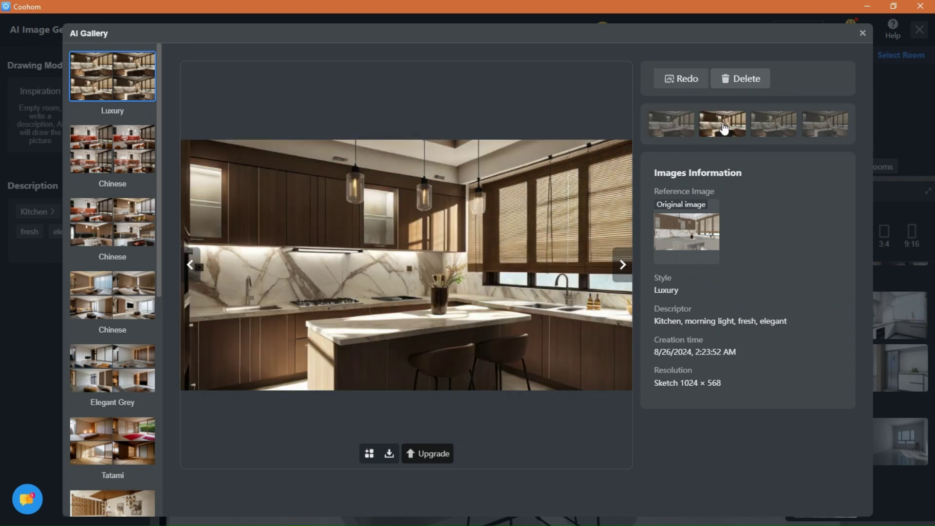
{"action": "left_click", "coordinate": [774, 130]}
{"action": "left_click", "coordinate": [813, 132]}
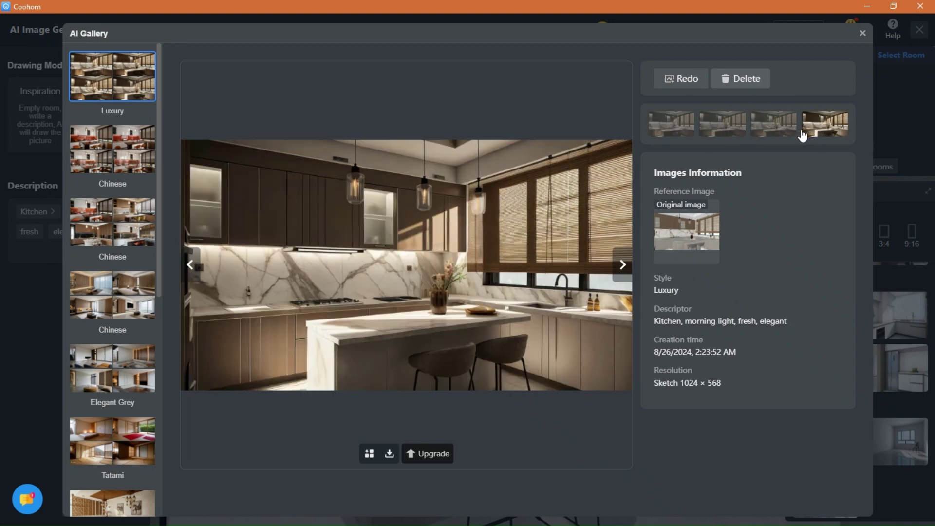
{"action": "left_click", "coordinate": [774, 125]}
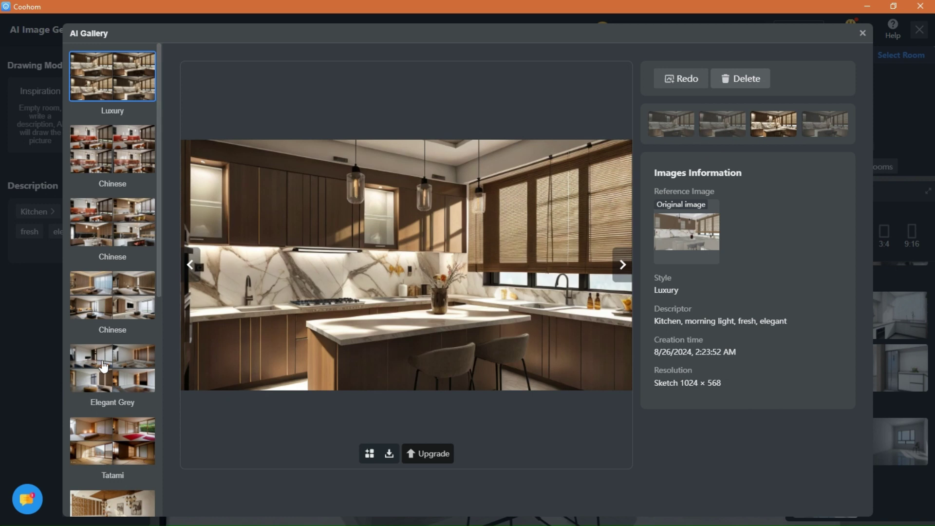
{"action": "scroll", "coordinate": [132, 362], "scroll_direction": "down", "scroll_amount": 2}
{"action": "scroll", "coordinate": [132, 363], "scroll_direction": "down", "scroll_amount": 2}
{"action": "scroll", "coordinate": [139, 397], "scroll_direction": "down", "scroll_amount": 1}
{"action": "scroll", "coordinate": [146, 423], "scroll_direction": "down", "scroll_amount": 1}
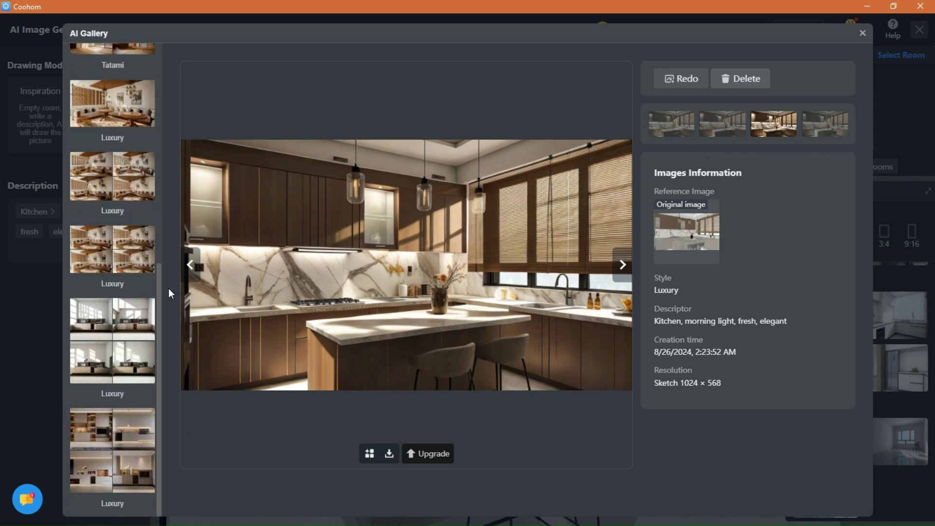
{"action": "scroll", "coordinate": [139, 293], "scroll_direction": "up", "scroll_amount": 1}
{"action": "scroll", "coordinate": [138, 291], "scroll_direction": "up", "scroll_amount": 4}
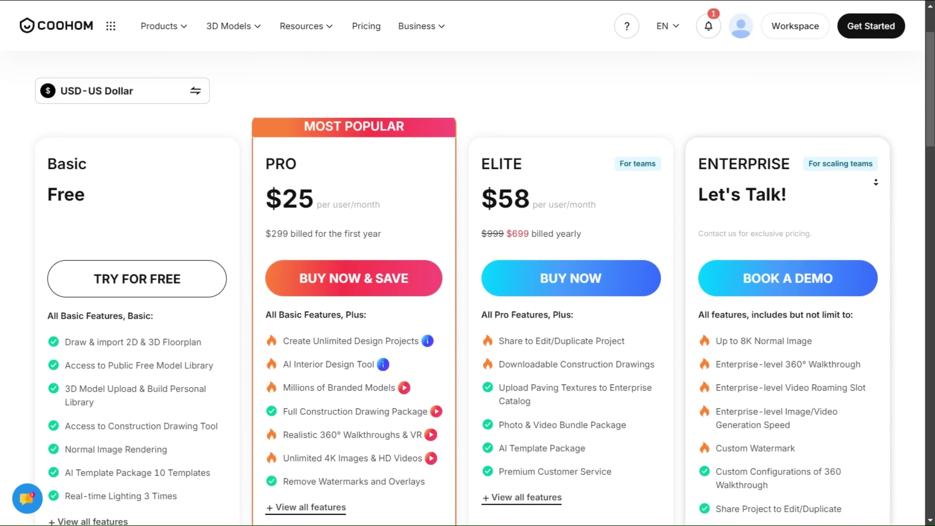
Step: Middle-click on the Coohom Pricing page to start scrolling through the plans
{"action": "middle_click", "coordinate": [876, 182]}
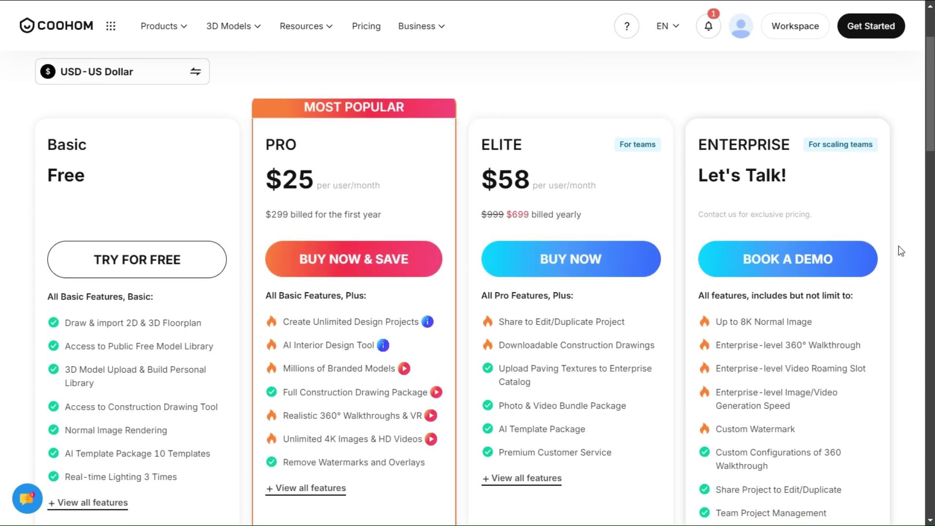
{"action": "scroll", "coordinate": [519, 326], "scroll_direction": "down", "scroll_amount": 1}
{"action": "scroll", "coordinate": [520, 326], "scroll_direction": "down", "scroll_amount": 1}
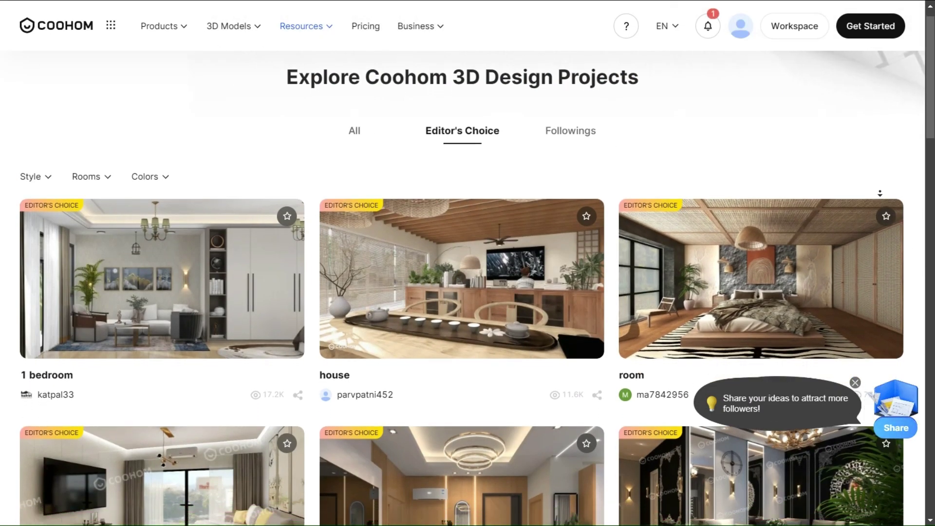
{"action": "scroll", "coordinate": [908, 189], "scroll_direction": "down", "scroll_amount": 3}
{"action": "scroll", "coordinate": [909, 189], "scroll_direction": "down", "scroll_amount": 3}
{"action": "scroll", "coordinate": [908, 188], "scroll_direction": "down", "scroll_amount": 1}
{"action": "scroll", "coordinate": [908, 189], "scroll_direction": "down", "scroll_amount": 1}
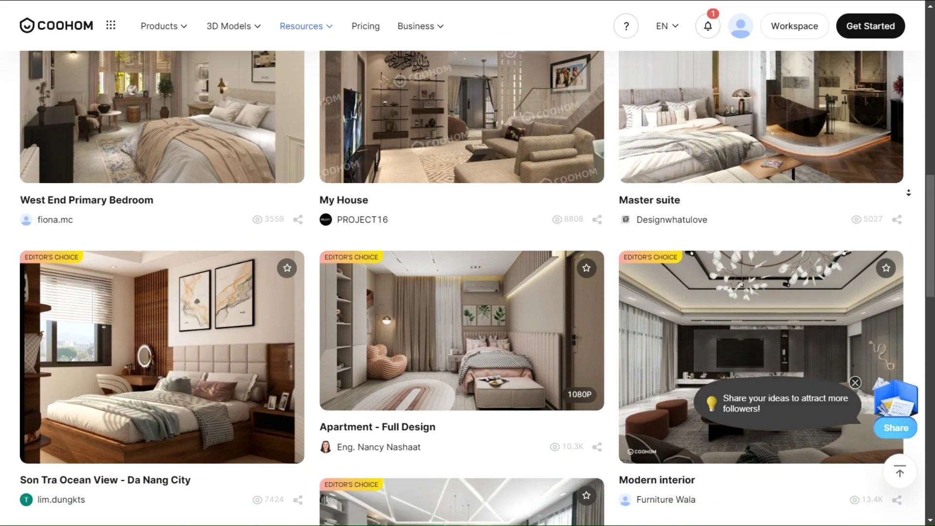
{"action": "scroll", "coordinate": [908, 189], "scroll_direction": "down", "scroll_amount": 1}
{"action": "scroll", "coordinate": [907, 191], "scroll_direction": "down", "scroll_amount": 1}
{"action": "scroll", "coordinate": [905, 197], "scroll_direction": "down", "scroll_amount": 2}
{"action": "scroll", "coordinate": [905, 198], "scroll_direction": "down", "scroll_amount": 2}
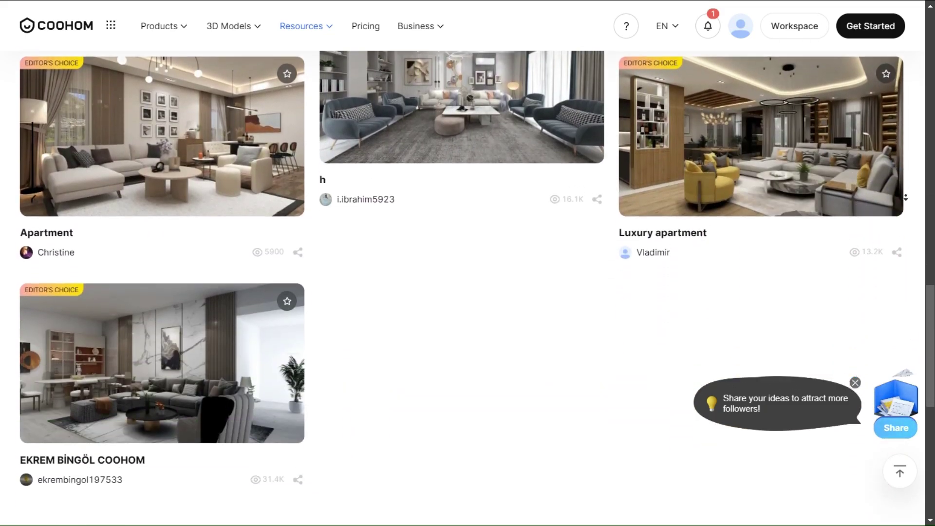